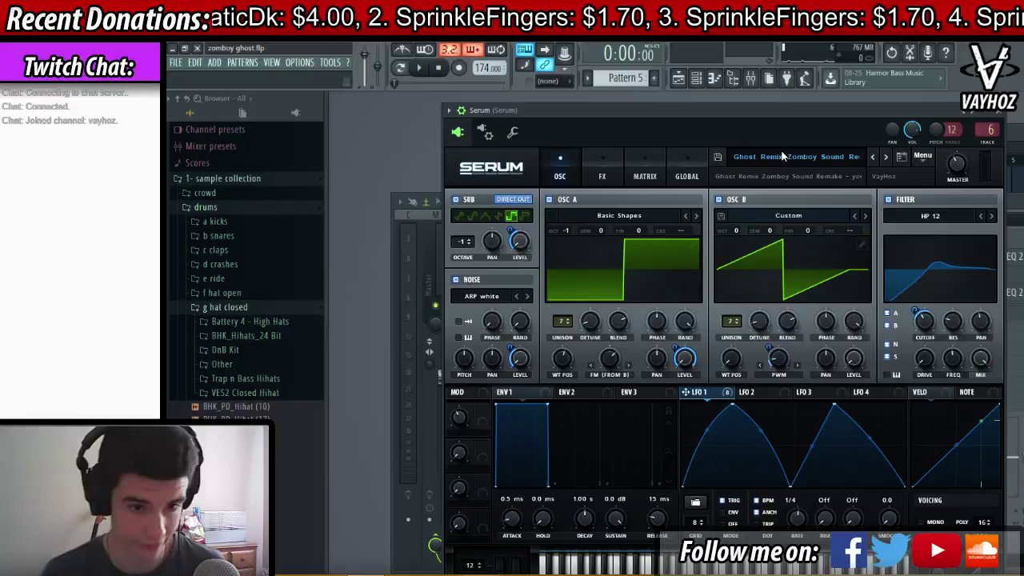
Step: Play back Pattern 5 to audition the Ghost Remix Zomboy preset in Serum
key("space")
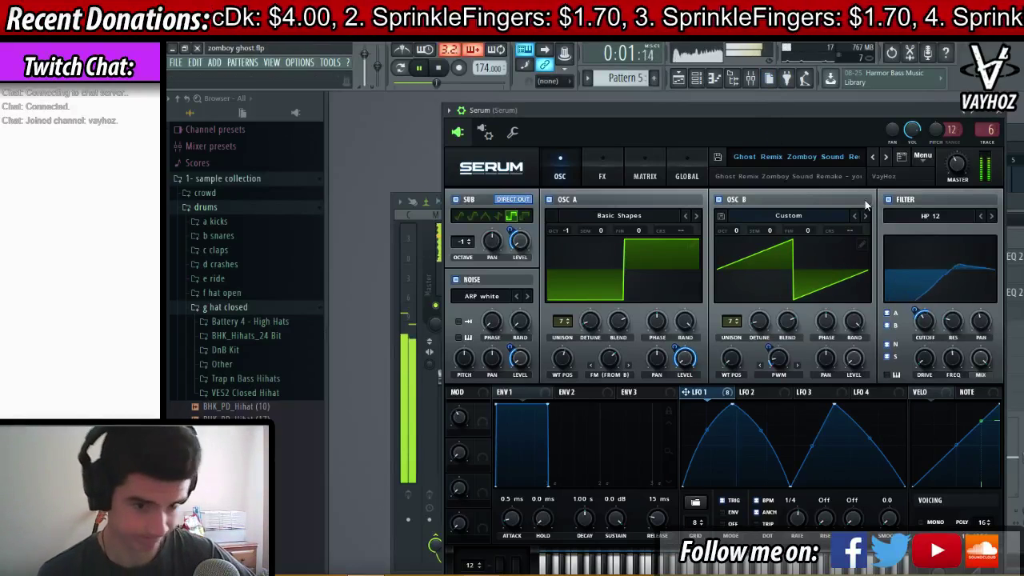
key("space")
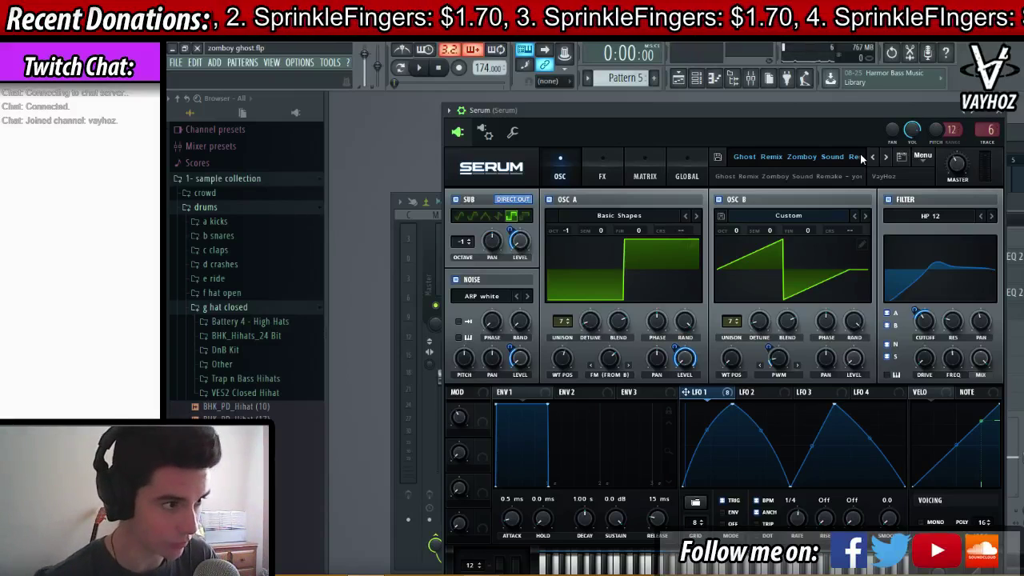
left_click_drag(789, 116, 789, 131)
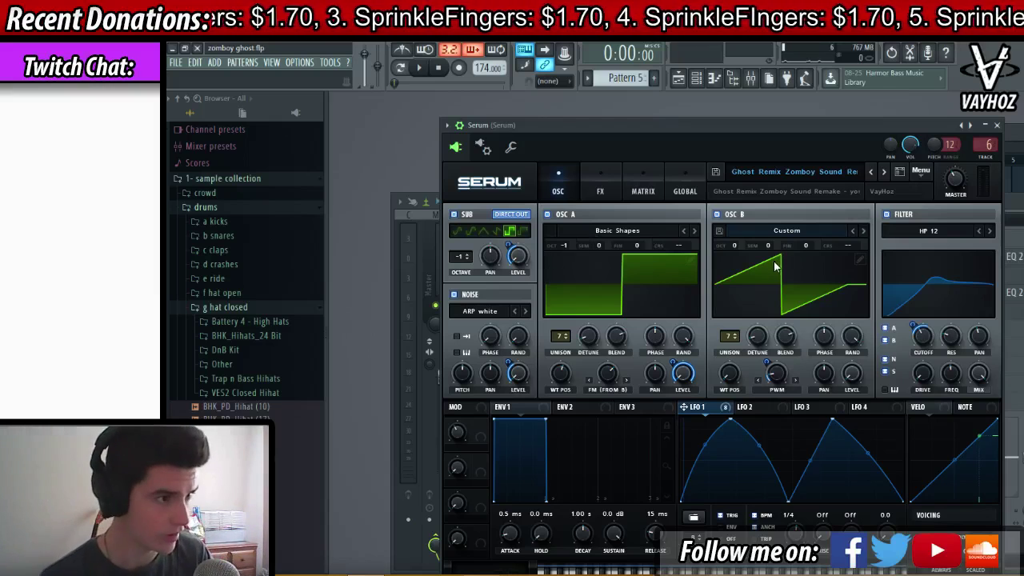
Step: In the Serum #3 Init patch, set oscillator A's octave to -1 and adjust its FM (From B) warp amount
key("Escape")
left_click(626, 282)
left_click_drag(526, 244, 534, 239)
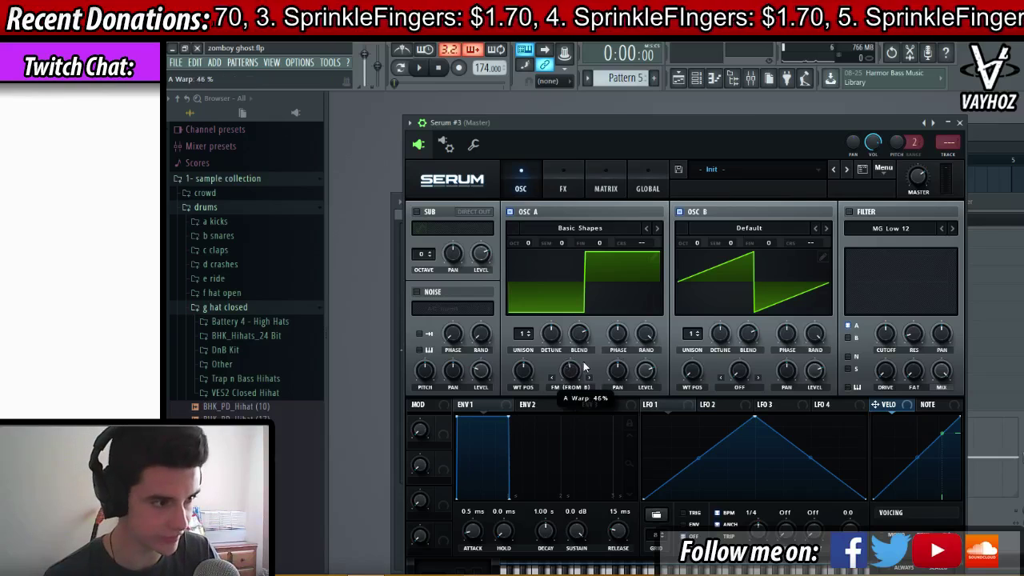
mouse_move(572, 389)
left_mouse_down()
mouse_move(560, 389)
mouse_move(575, 388)
mouse_move(578, 403)
mouse_move(584, 395)
mouse_move(565, 395)
mouse_move(588, 375)
left_mouse_up()
left_click_drag(526, 240, 523, 243)
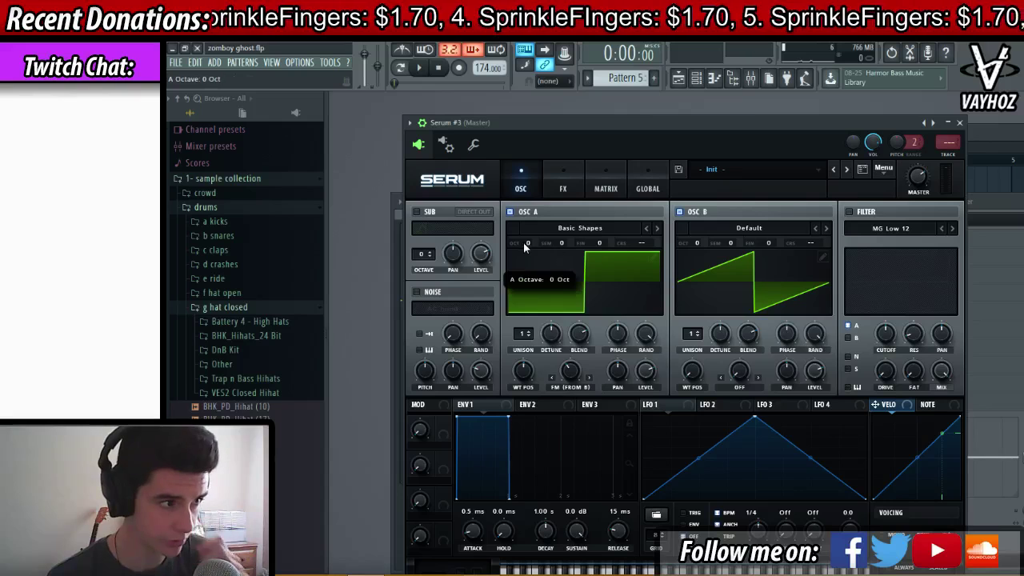
left_click_drag(570, 370, 598, 372)
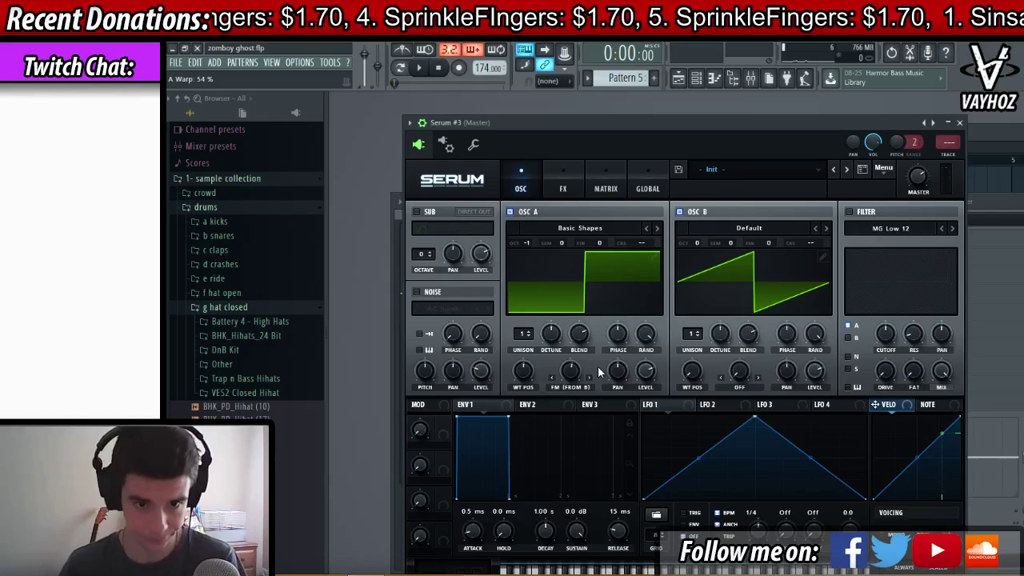
left_click_drag(586, 382, 584, 375)
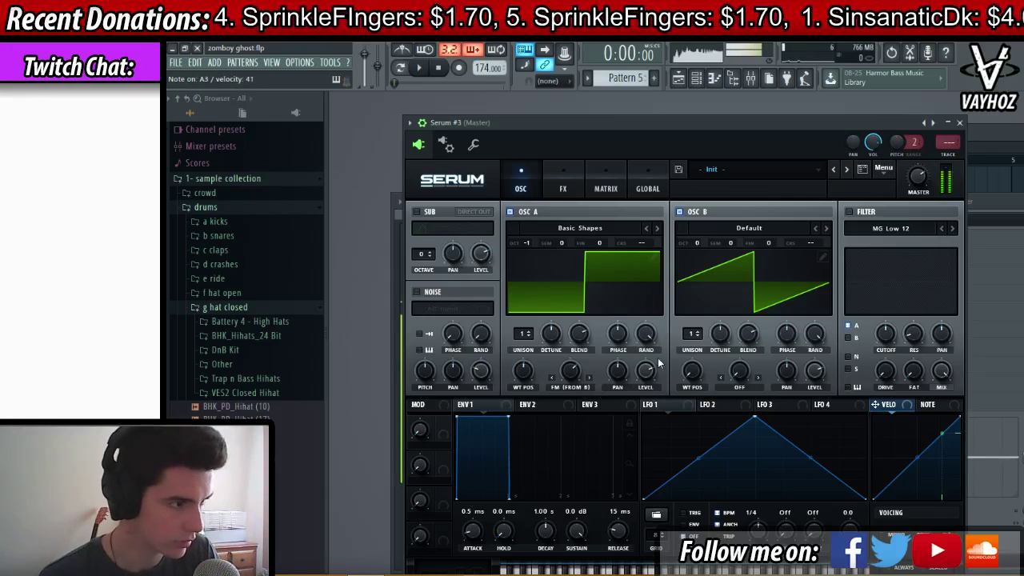
Step: Modulate oscillator A's level with LFO 1 from a base level of 0%, and switch back to the Ghost Remix Serum instance
left_click_drag(647, 404, 645, 374)
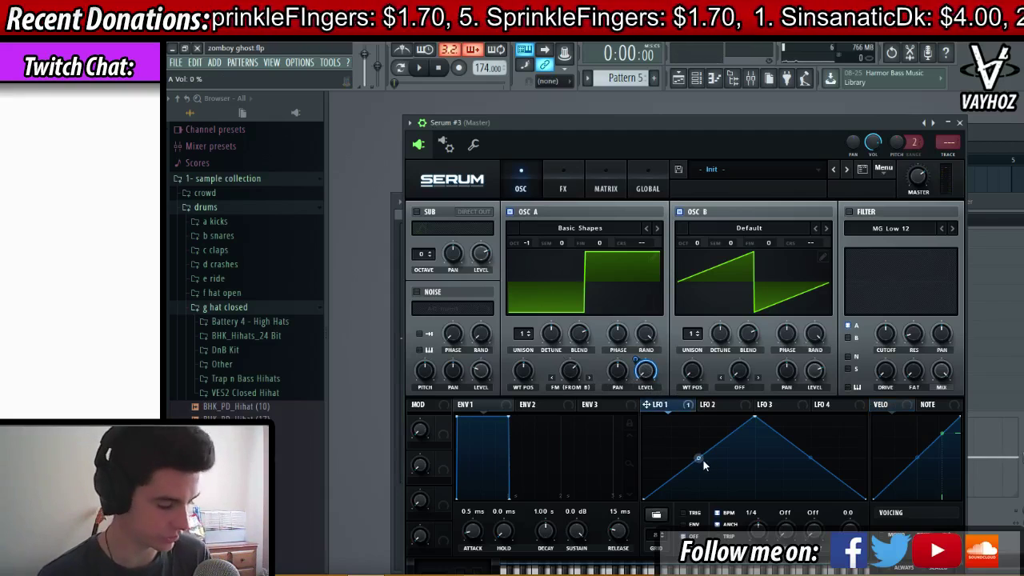
key("Escape")
left_click(630, 260)
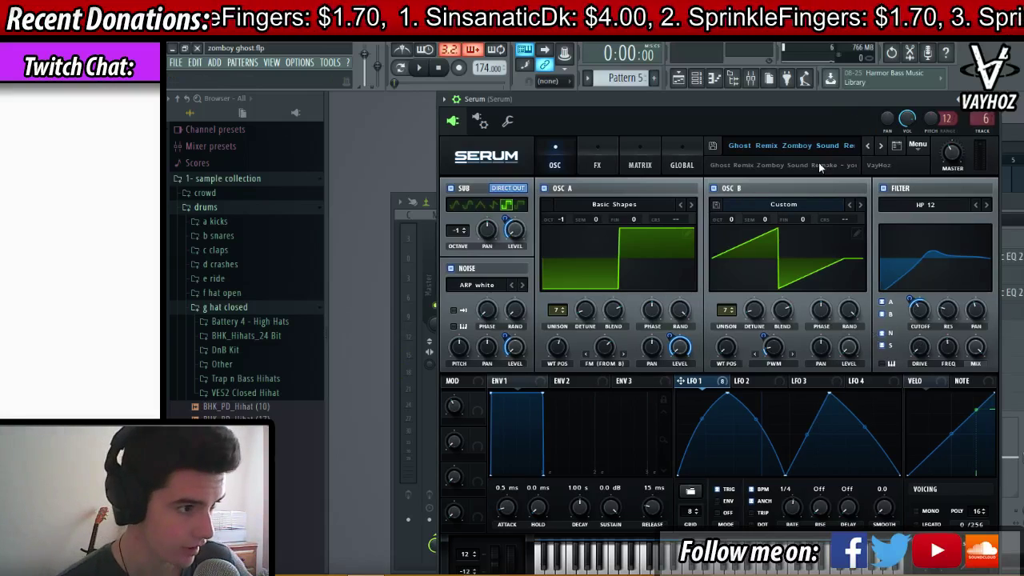
Step: Check the modulation on oscillator A's level and the sample list of the noise oscillator
right_click(681, 360)
left_click(681, 361)
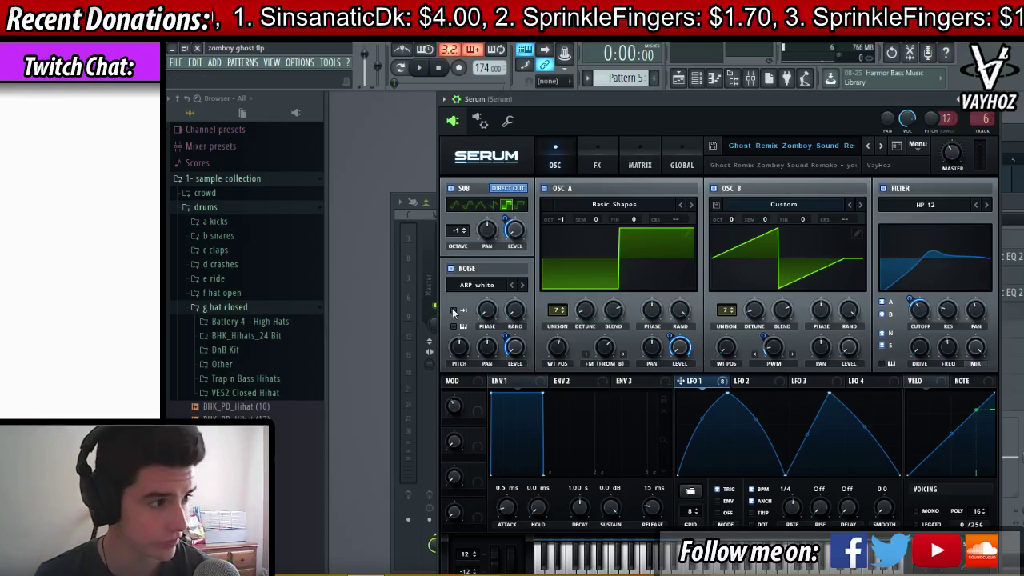
left_click(477, 284)
mouse_move(480, 299)
left_click(383, 343)
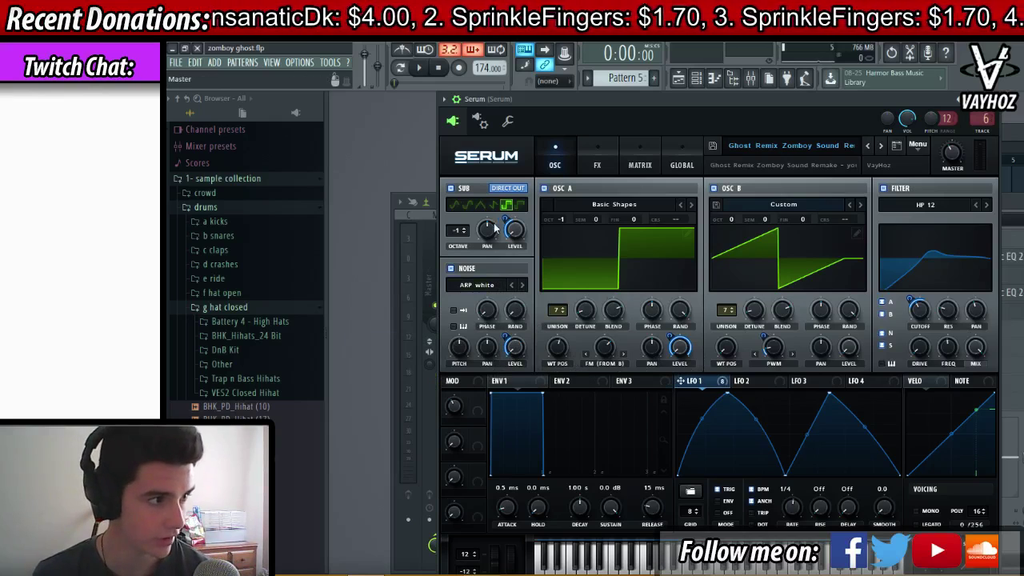
Step: Turn off the sub oscillator and set the filter type to HP 12 from the Multi group
left_click(459, 189)
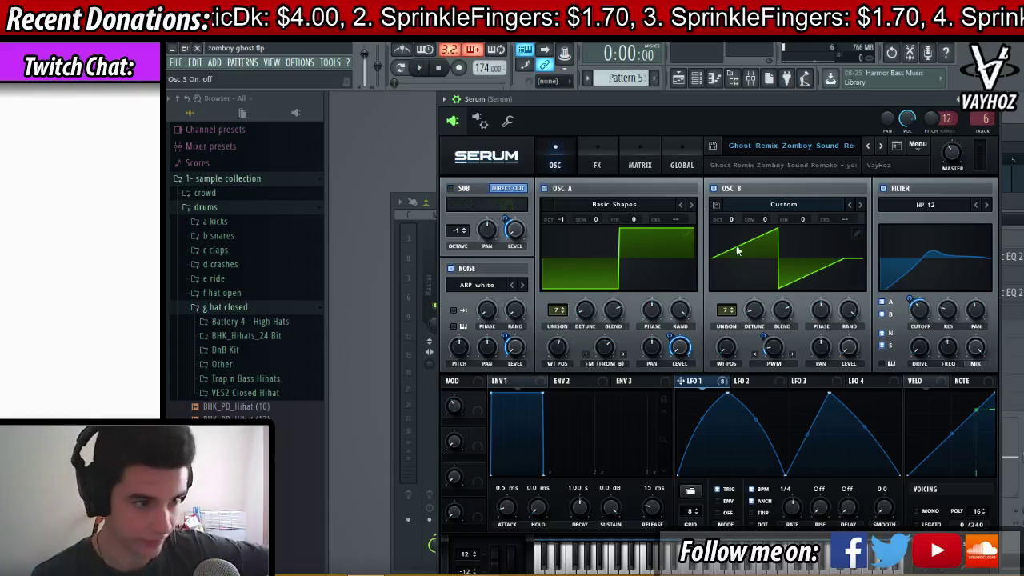
left_click_drag(788, 108, 754, 114)
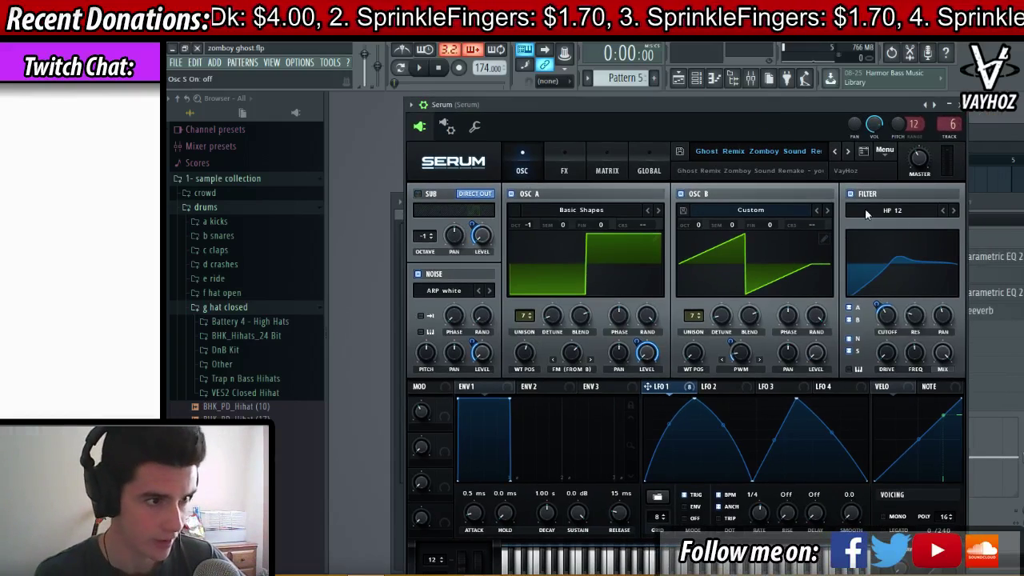
left_click(892, 210)
mouse_move(891, 228)
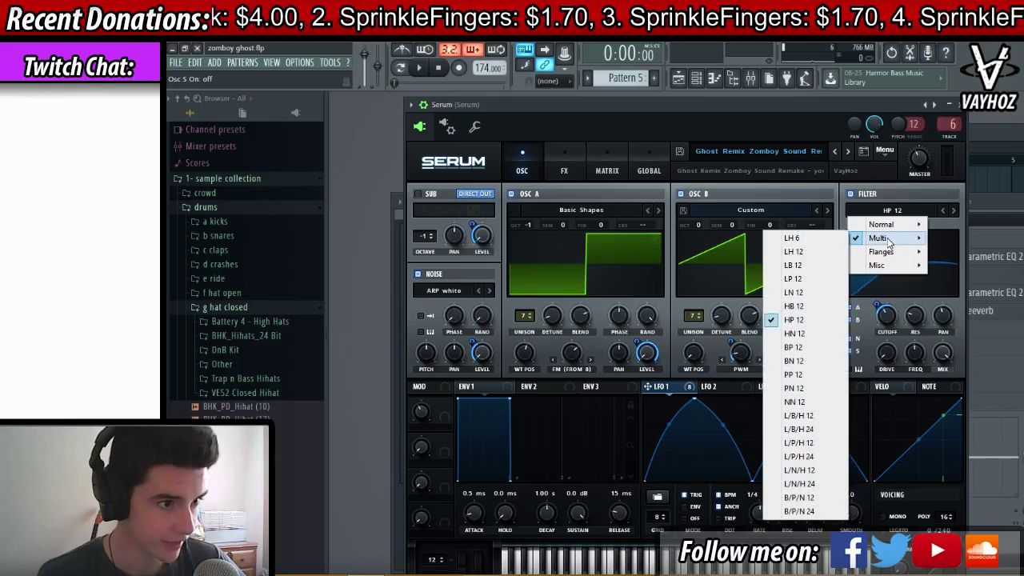
left_click(804, 314)
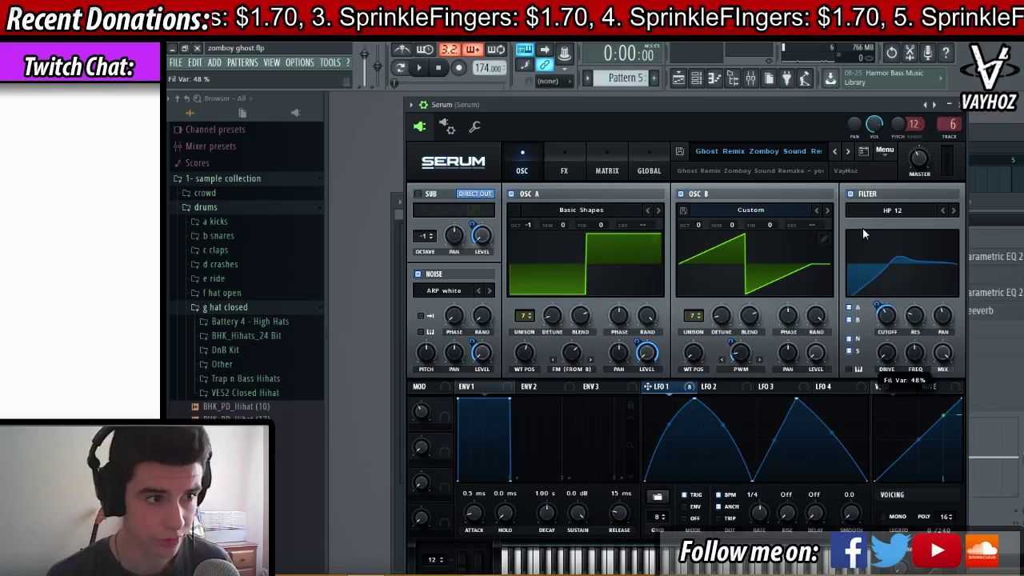
Step: Review the filter type list and the Fruity Reeverb slot on the Serum mixer track
left_click(892, 210)
left_click(913, 344)
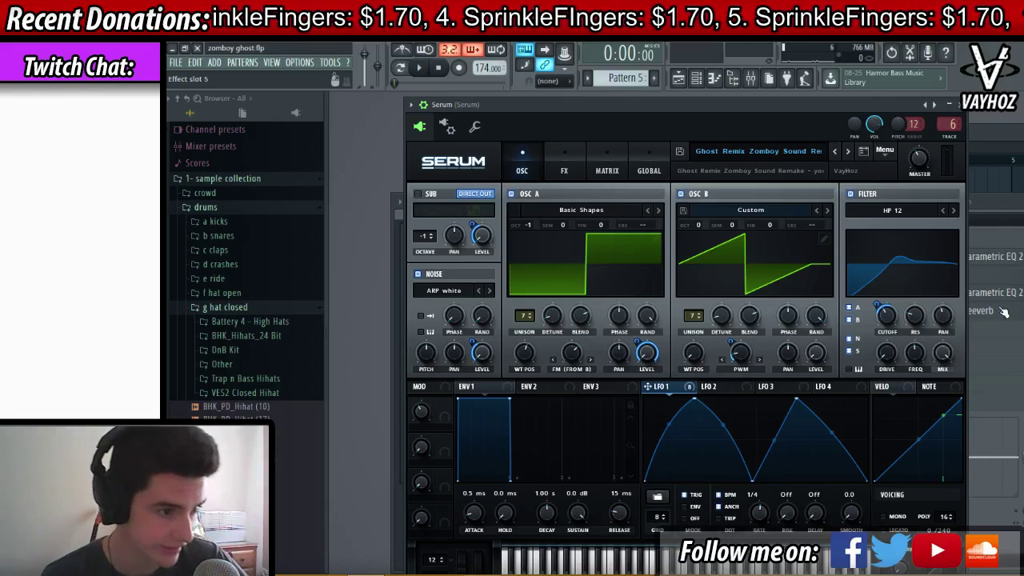
left_click(948, 313)
left_click(924, 271)
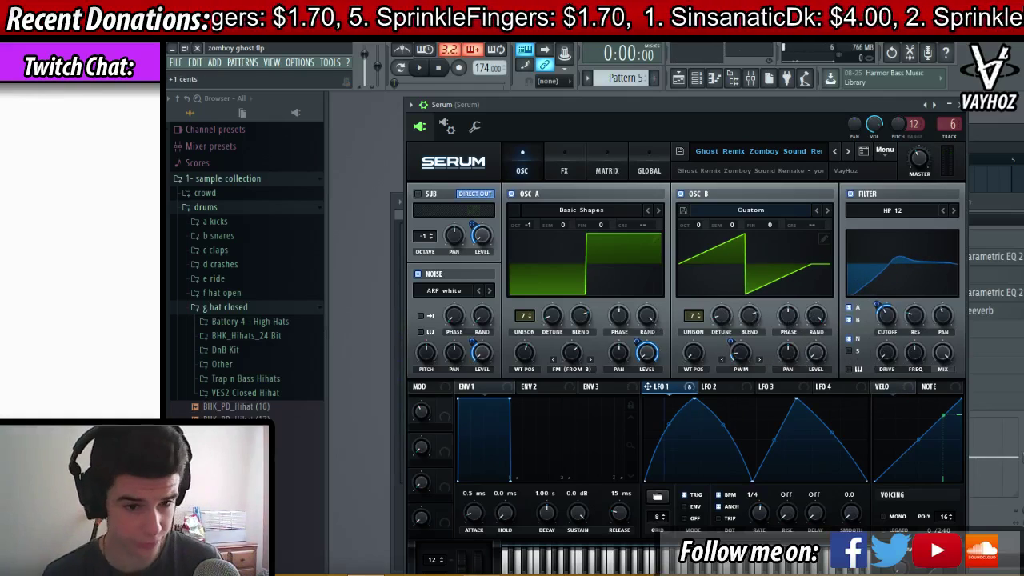
Step: Adjust the random phase of oscillators A and B, and reset oscillator A's phase to its default
left_click_drag(637, 336, 649, 326)
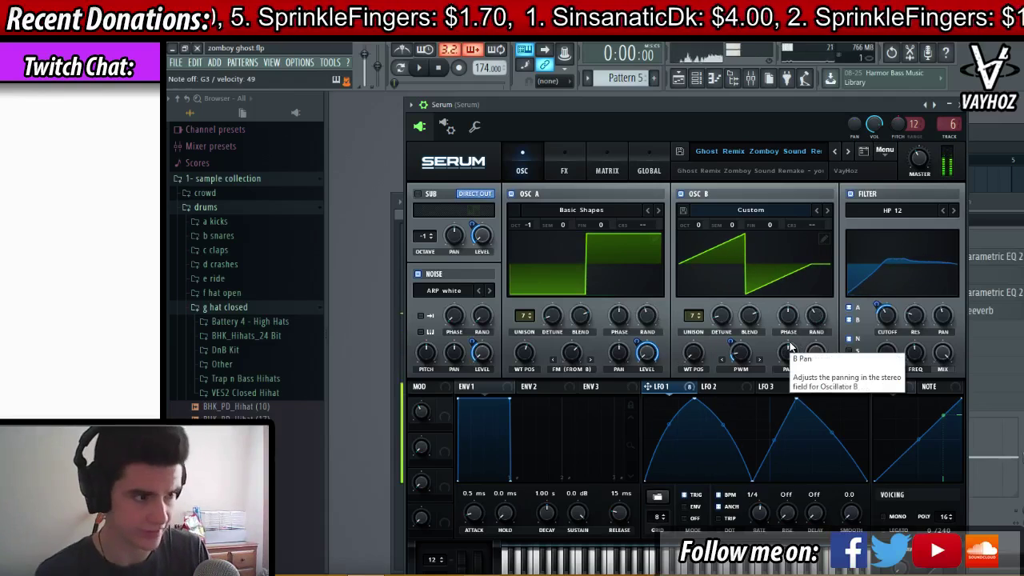
left_click_drag(826, 315, 851, 188)
left_click_drag(647, 316, 676, 108)
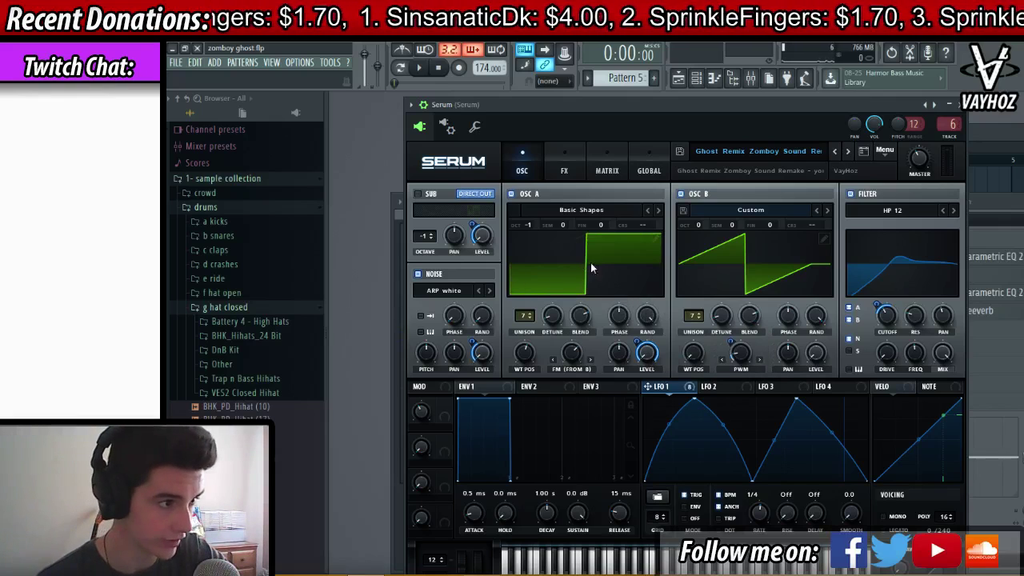
right_click(619, 318)
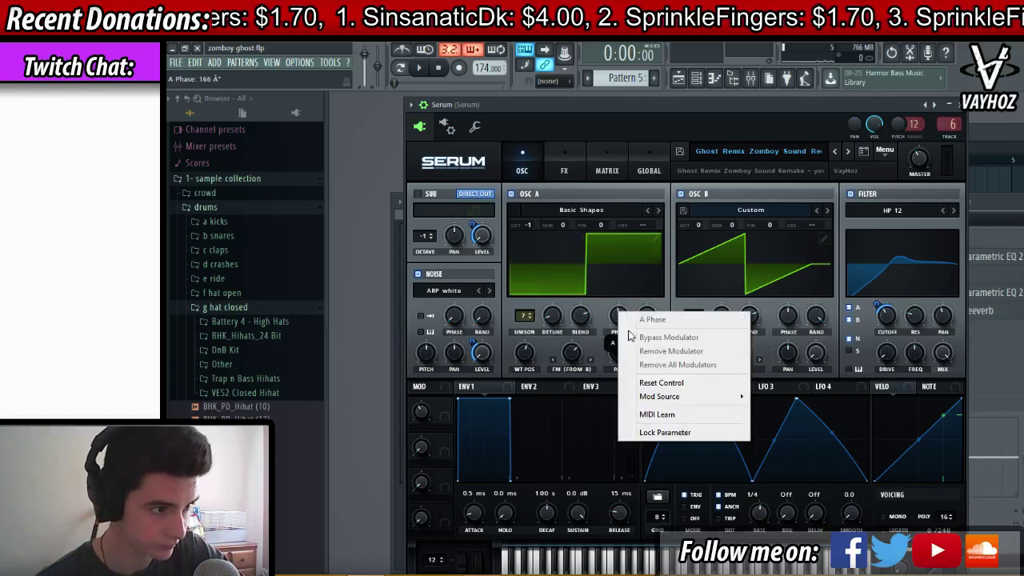
left_click(660, 384)
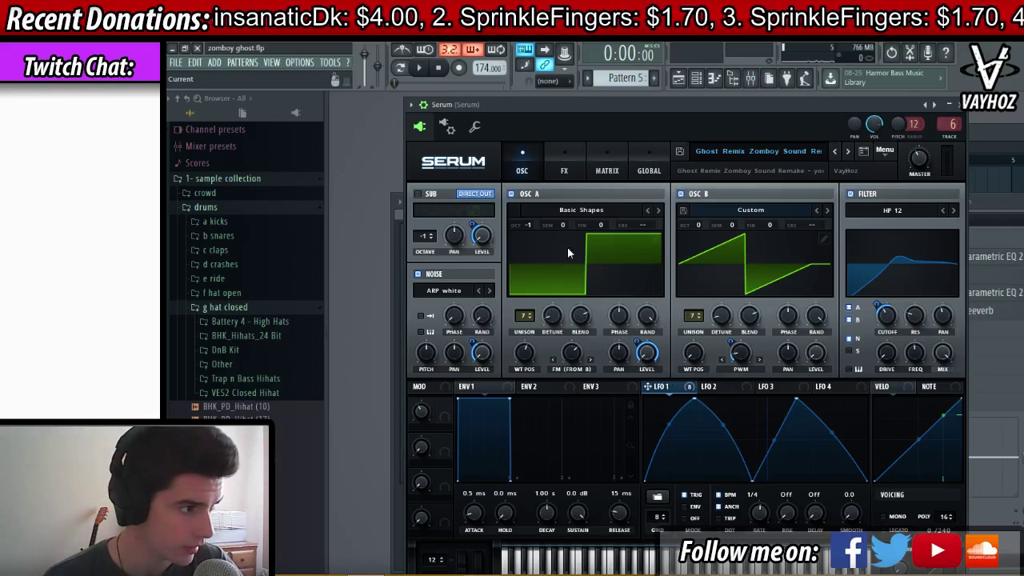
Step: Examine the preset's effects chain from Hyper/Dimension through to the Compressor
left_click(556, 176)
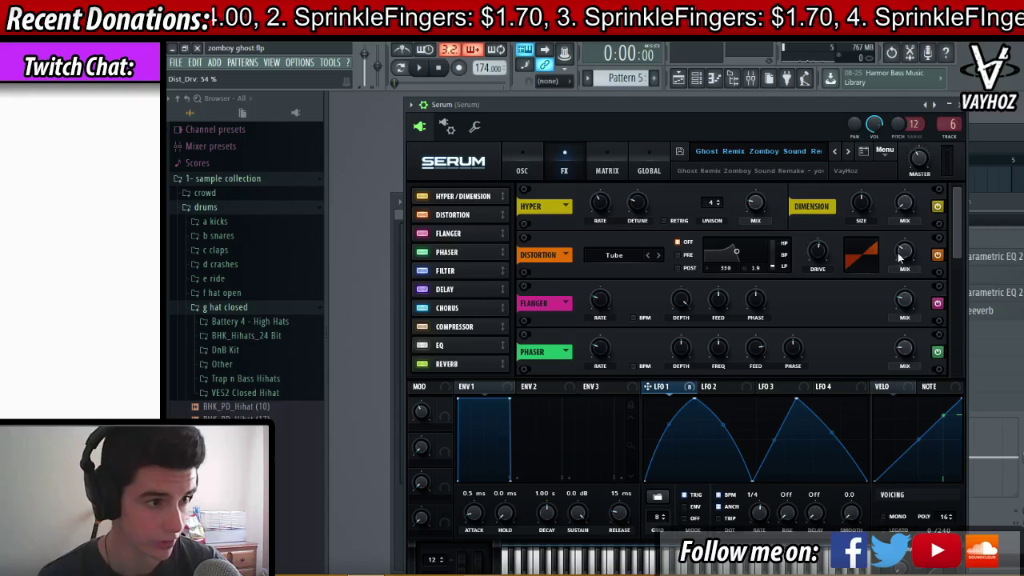
scroll(959, 254, "down", 1)
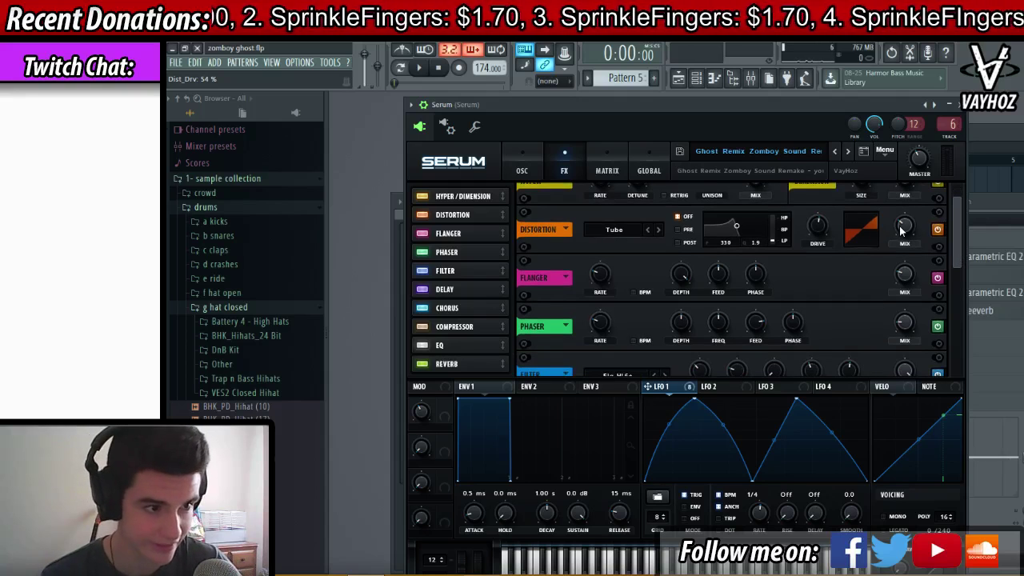
left_click_drag(951, 232, 954, 257)
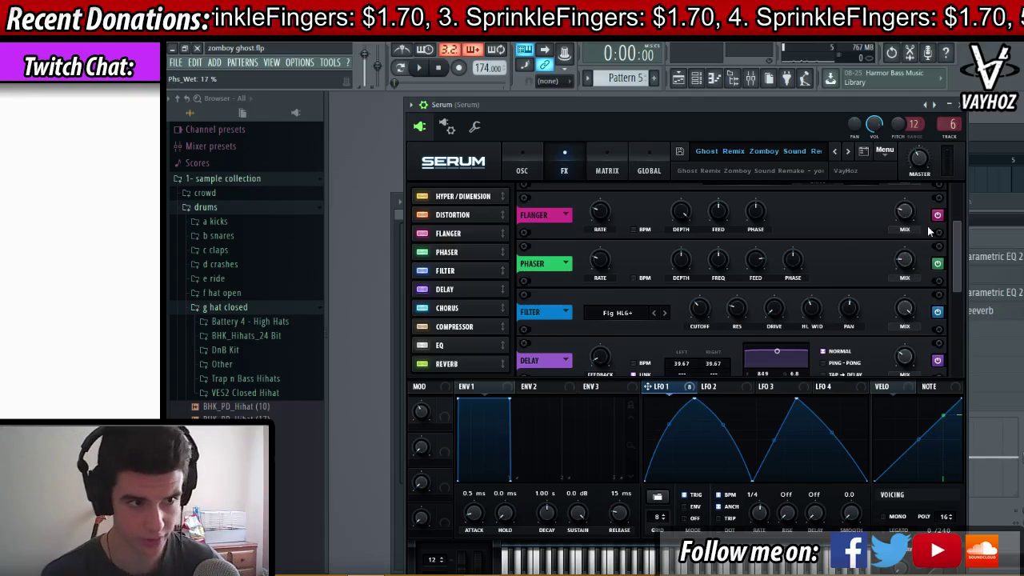
left_click_drag(952, 230, 950, 235)
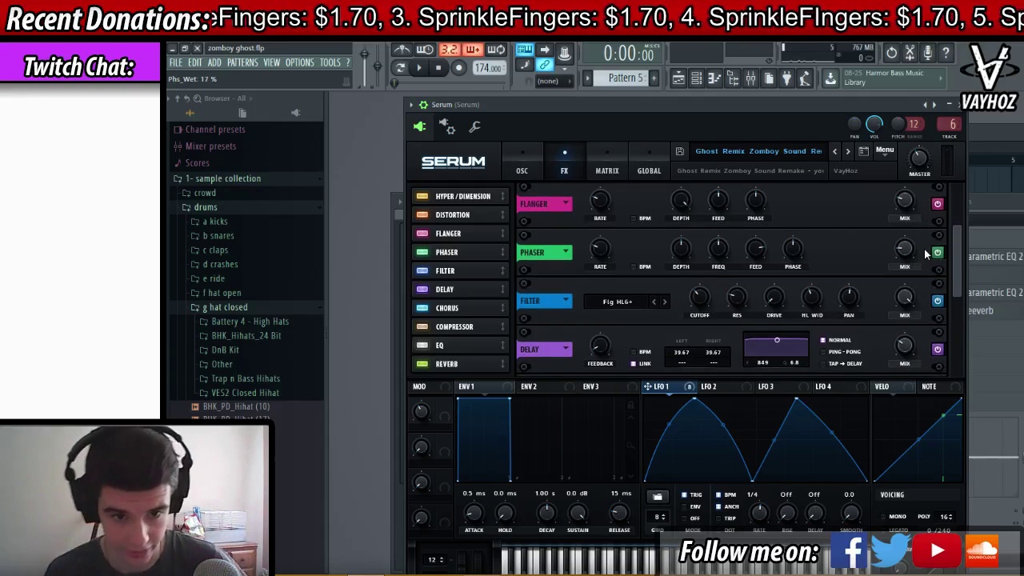
left_click_drag(950, 253, 946, 290)
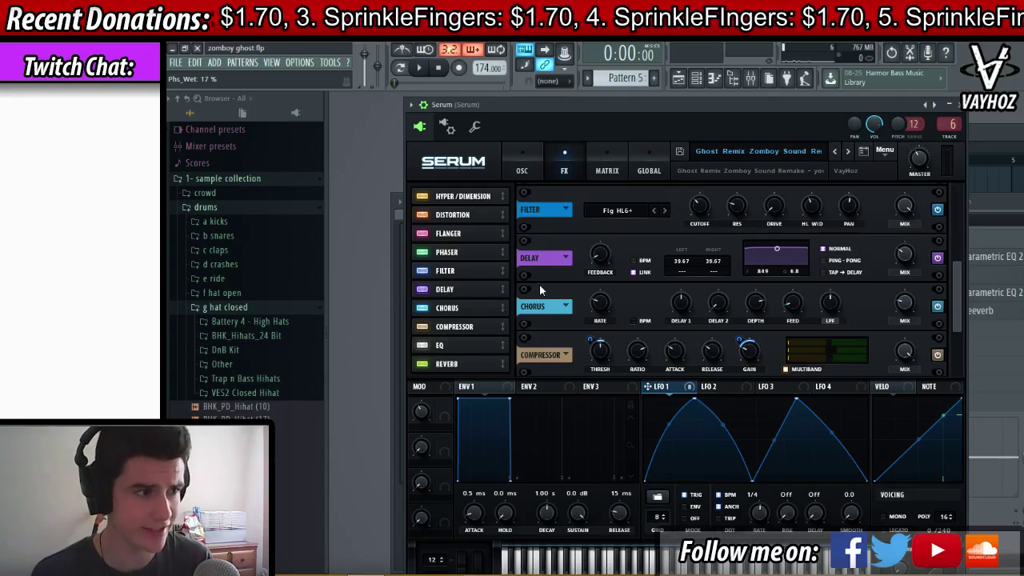
Step: Inspect the Flanges types available for the Filter effect without changing the Flg HL6+ selection
left_click(631, 216)
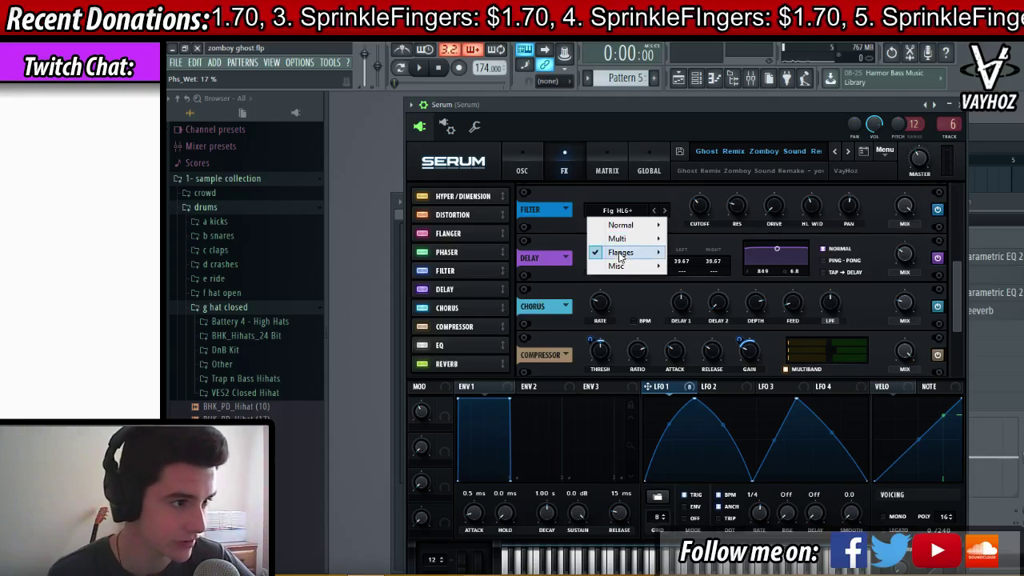
mouse_move(621, 252)
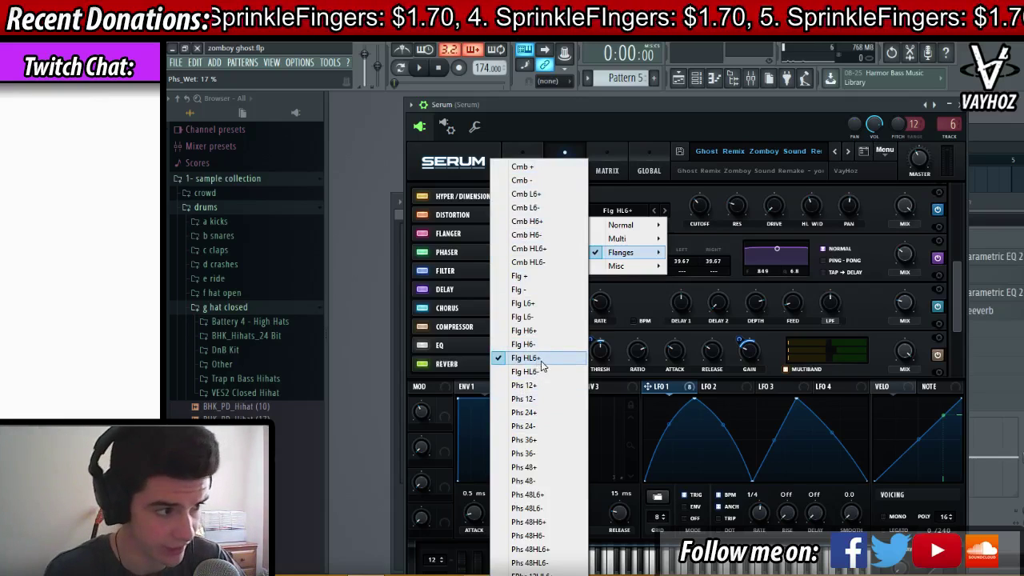
left_click(764, 109)
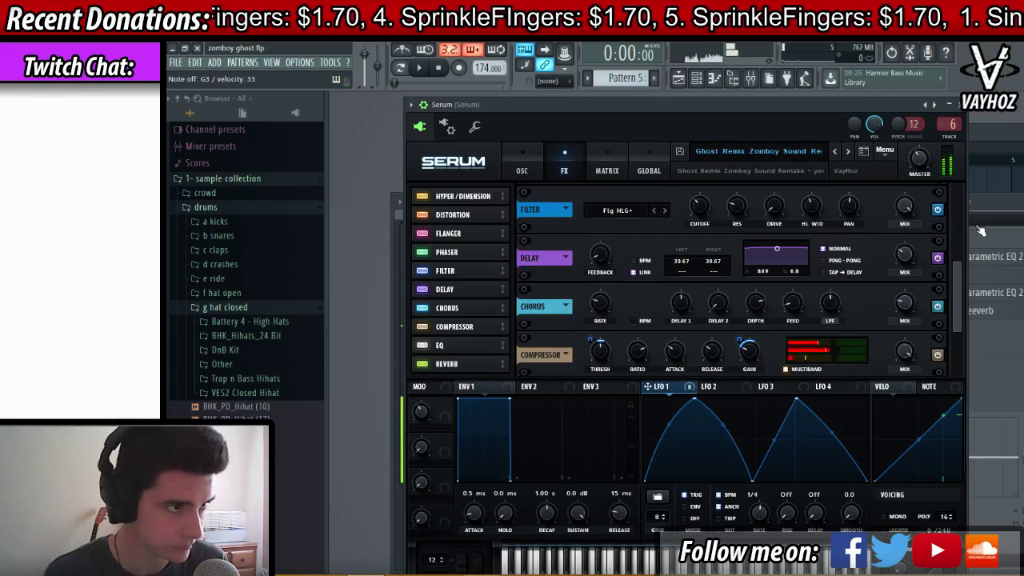
Step: Close the Serum window and add a new Massive instrument channel to the channel rack
key("Escape")
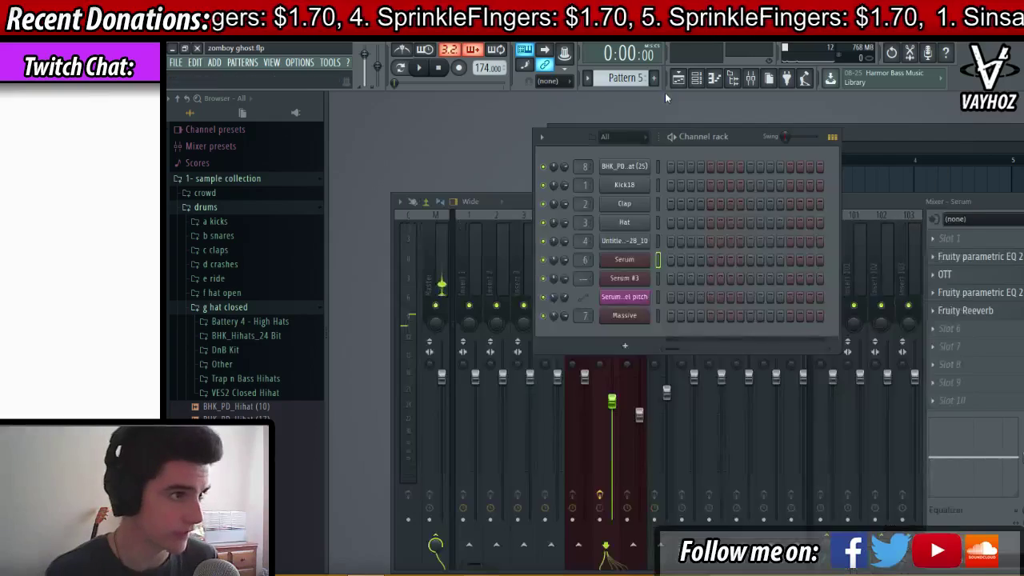
left_click(605, 346)
left_click(739, 151)
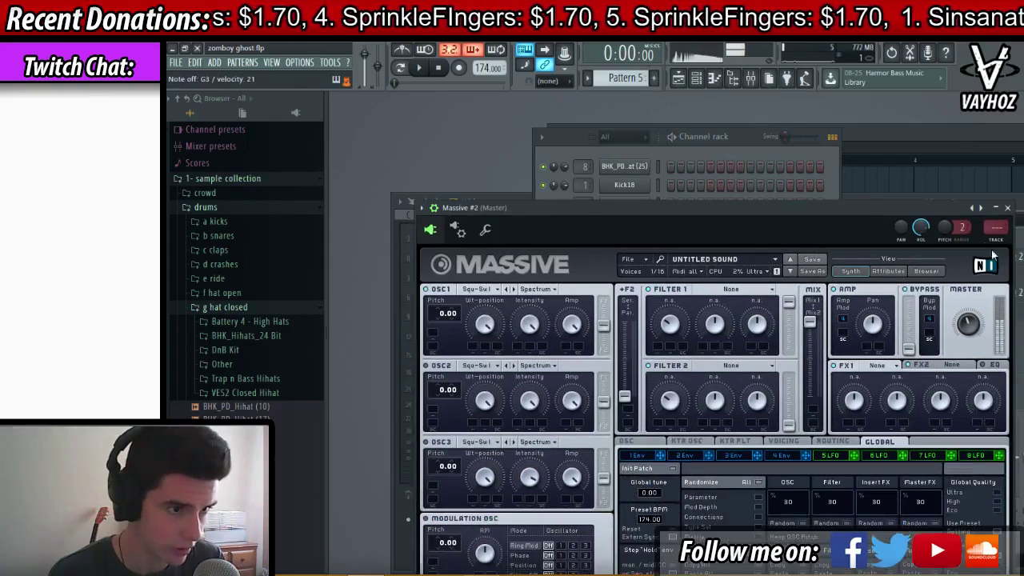
Step: Route the new Massive channel to mixer track 9 and load Fruity Delay 2 in its first effect slot
left_click(976, 248)
left_click(977, 249)
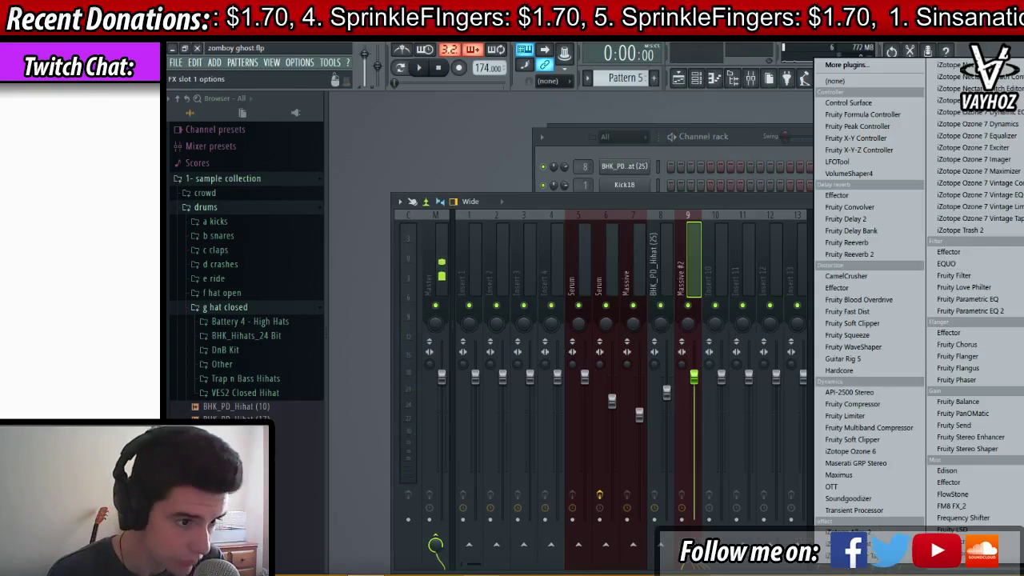
left_click(880, 219)
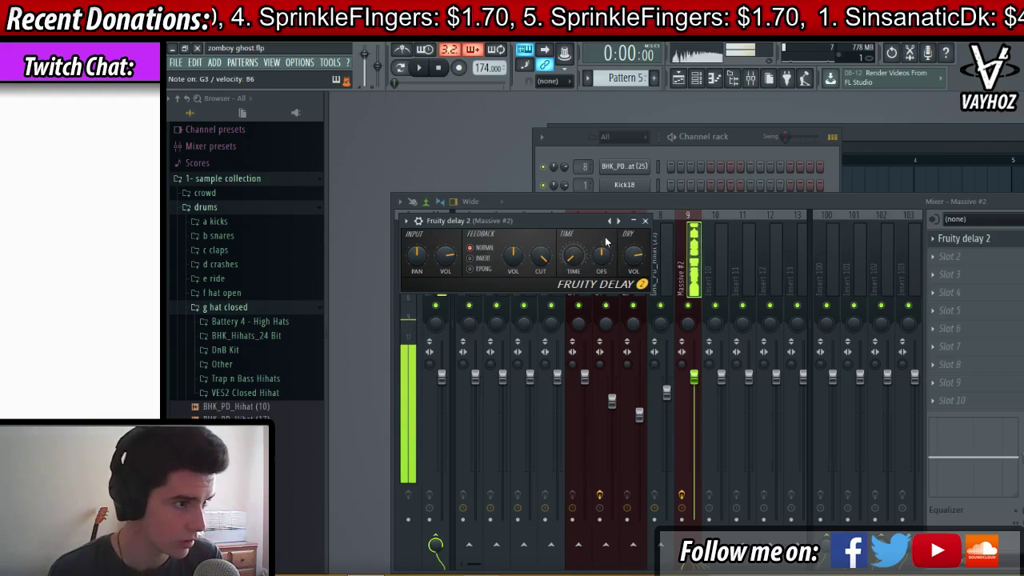
Step: Return to the Ghost Remix Serum instance and show its effects chain
left_click(739, 137)
left_click(641, 282)
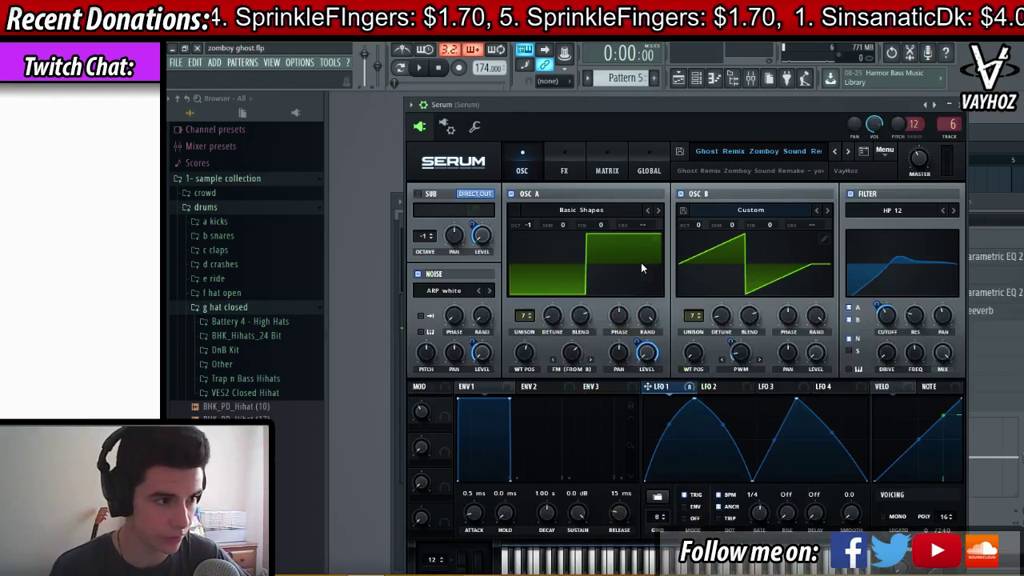
left_click(564, 164)
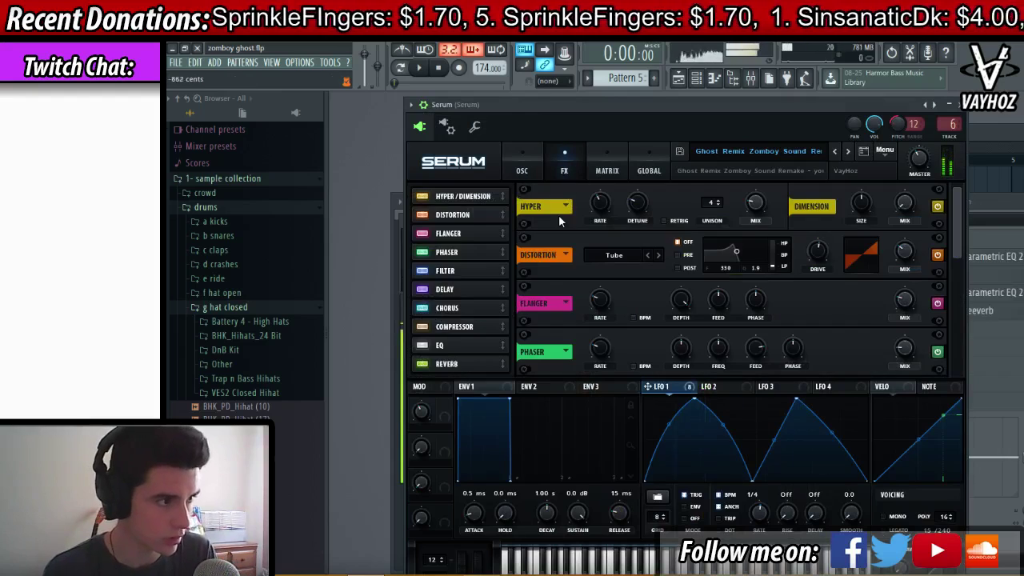
Step: Bypass and re-enable the Delay effect twice to compare the sound with and without it
scroll(931, 272, "down", 5)
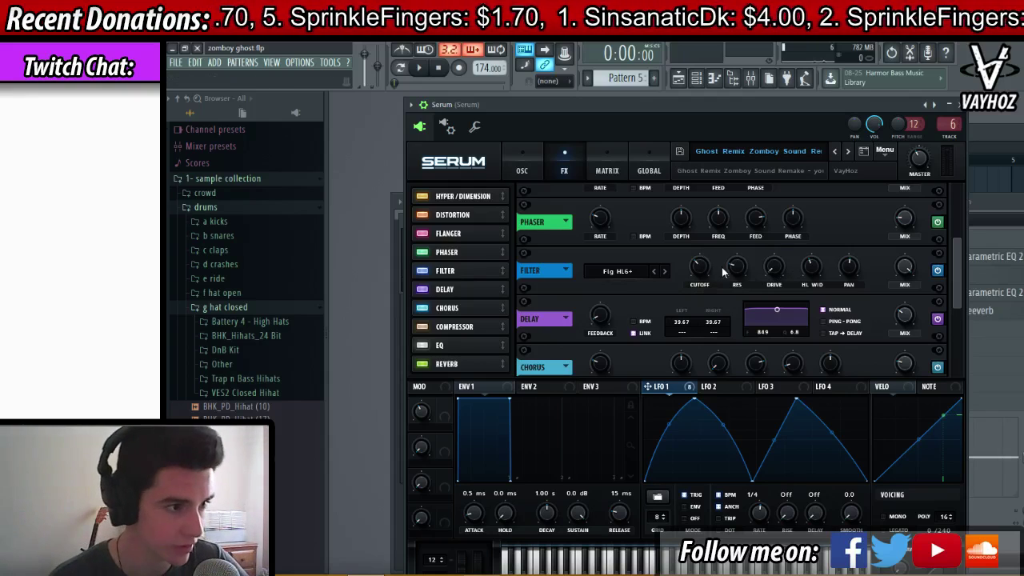
scroll(956, 286, "down", 2)
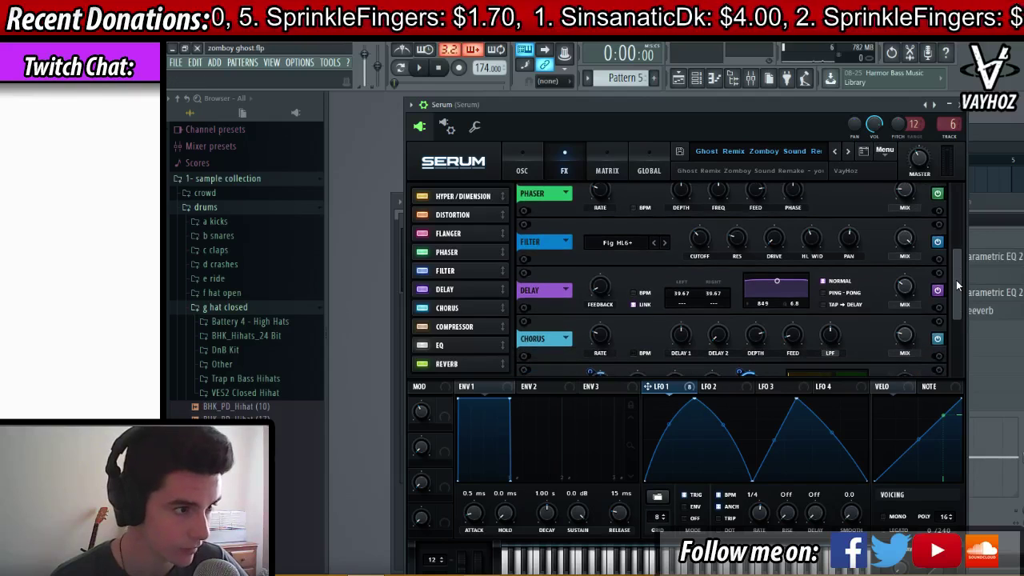
scroll(956, 283, "down", 1)
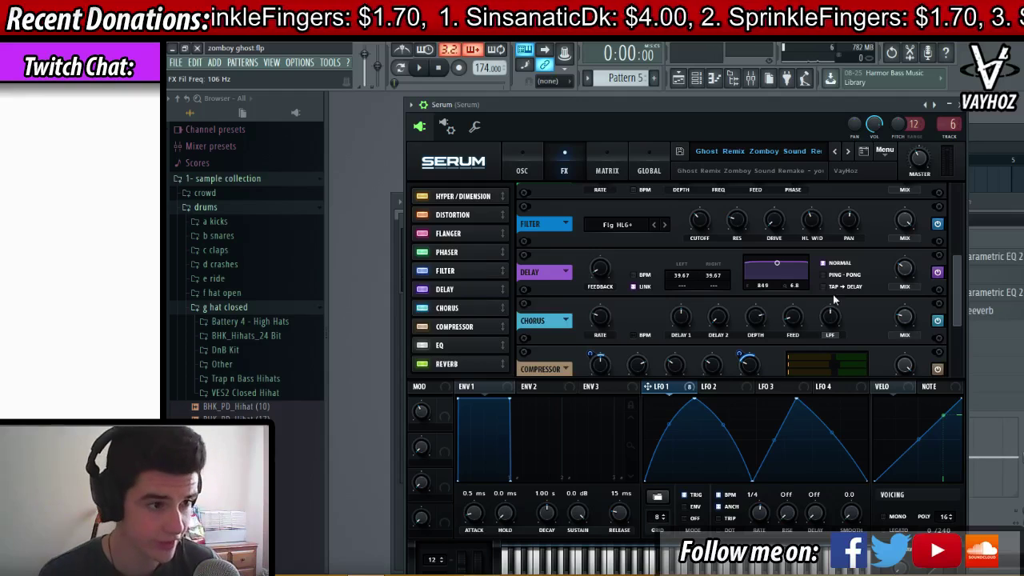
left_click(417, 286)
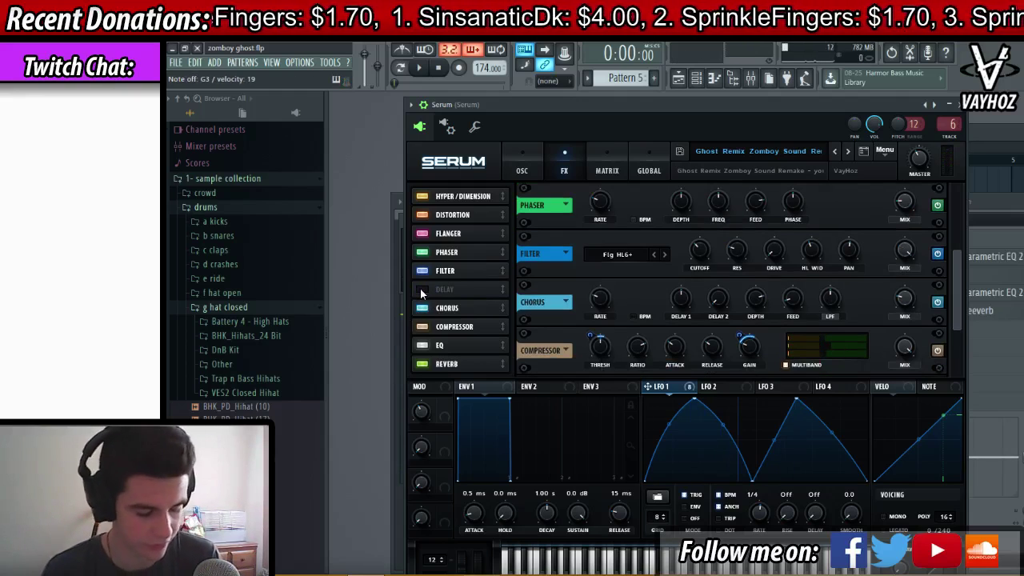
left_click(422, 289)
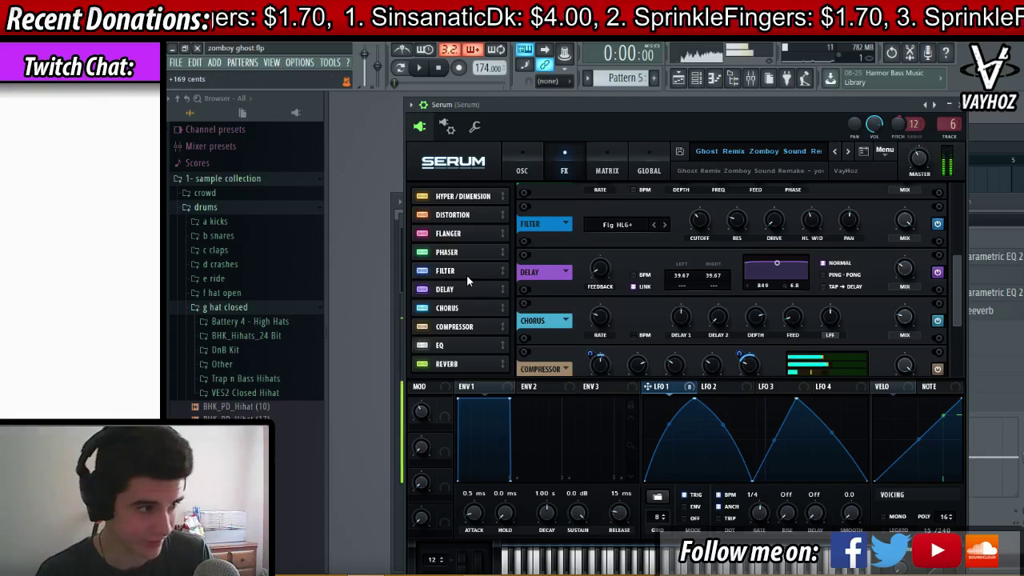
left_click(422, 290)
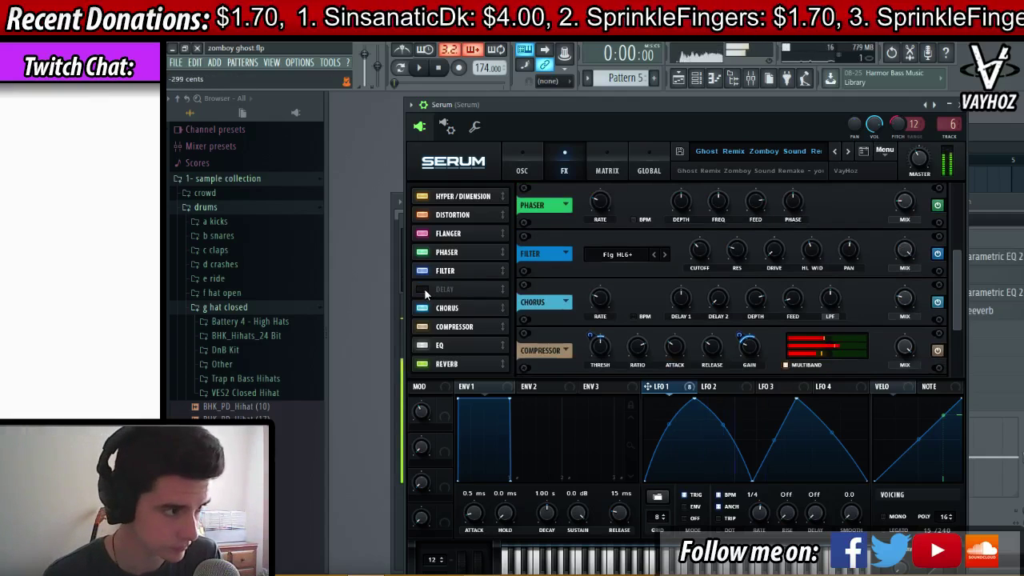
left_click(422, 289)
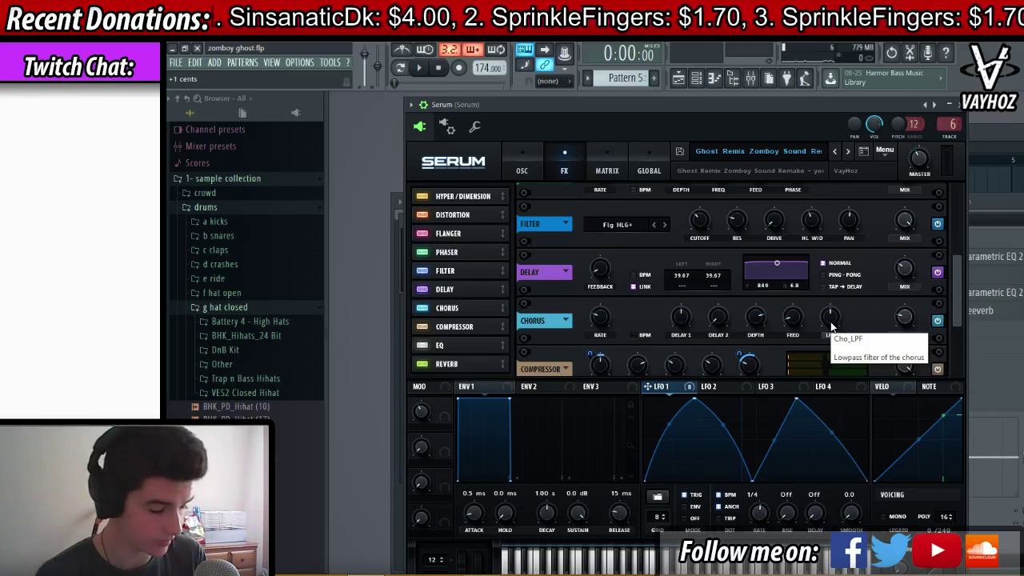
Step: Try the Delay mix at 100%, and bring it back down to 27%
scroll(955, 303, "down", 3)
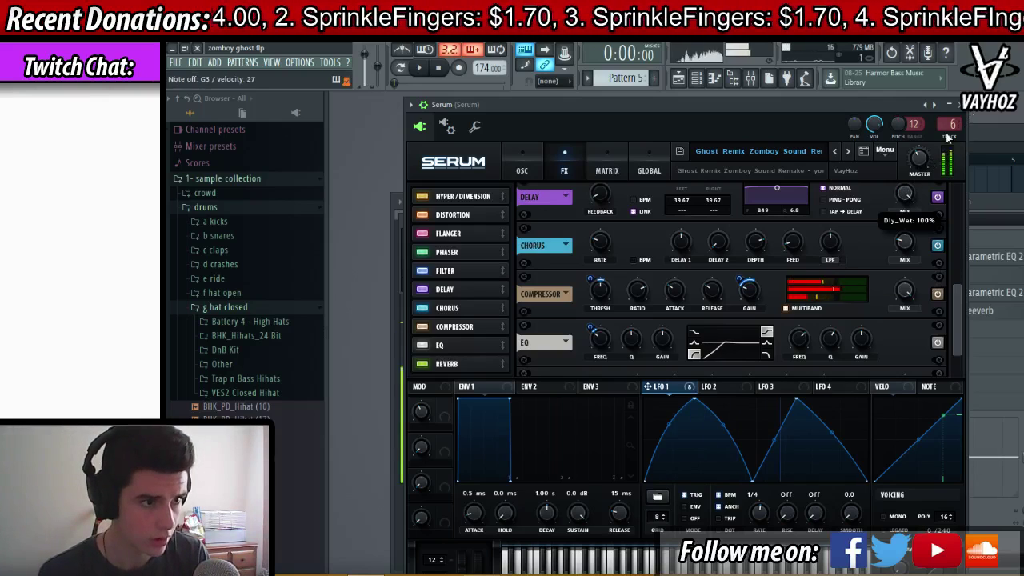
left_click_drag(886, 173, 885, 174)
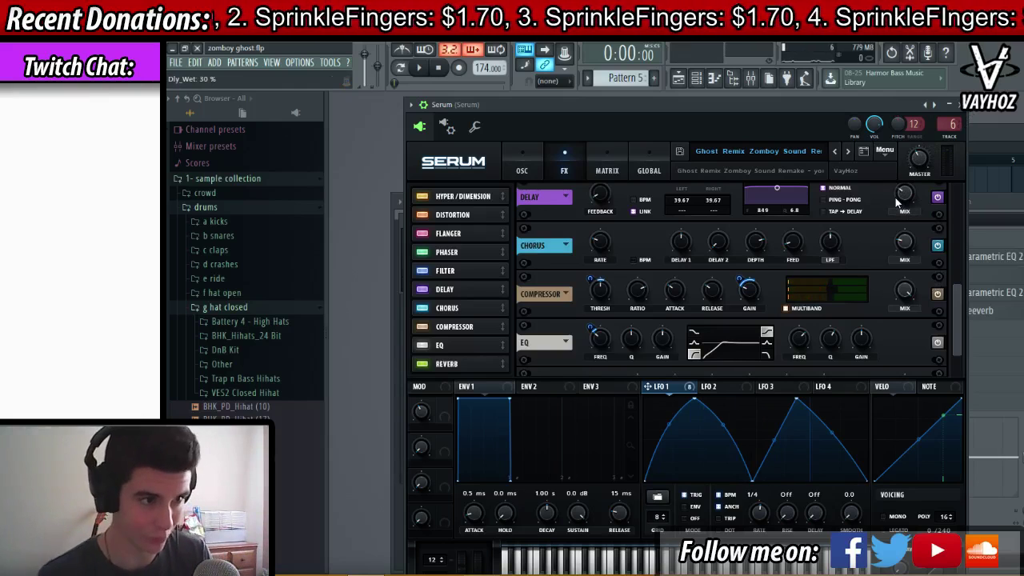
scroll(902, 200, "down", 3)
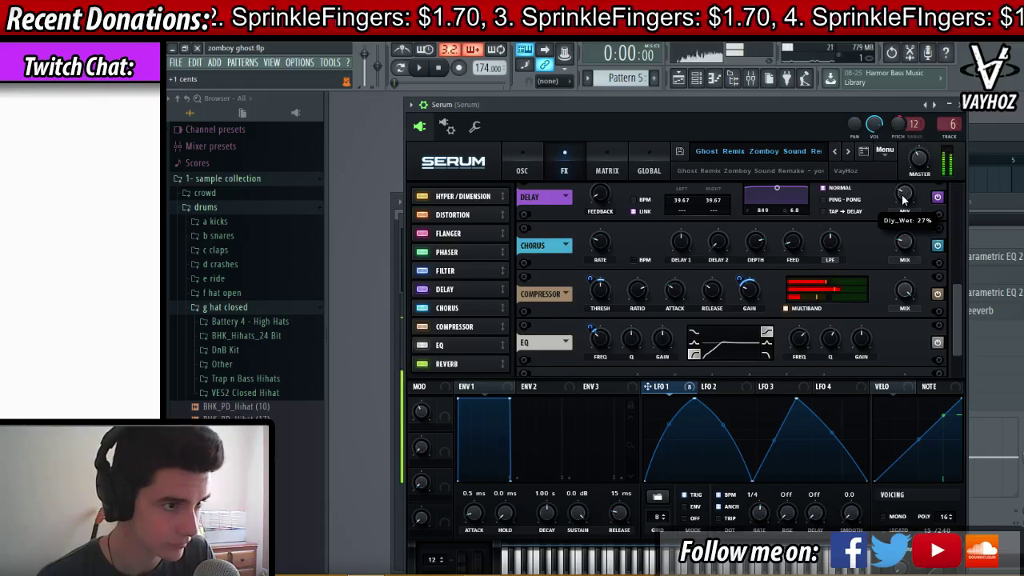
Step: Try the Chorus depth at its maximum, and bring it back down to 12.0 ms
left_click_drag(954, 296, 952, 317)
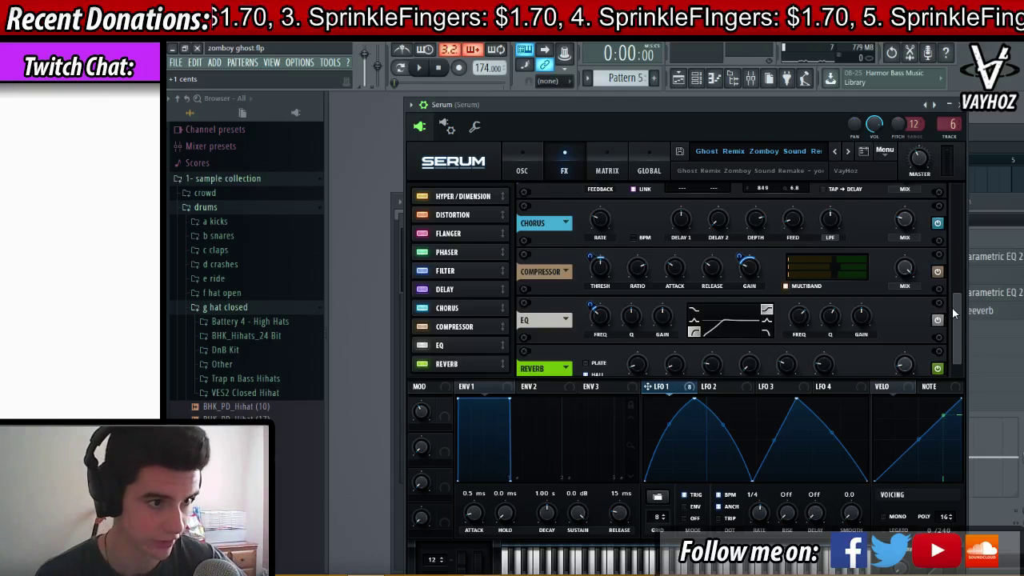
left_click_drag(952, 316, 953, 324)
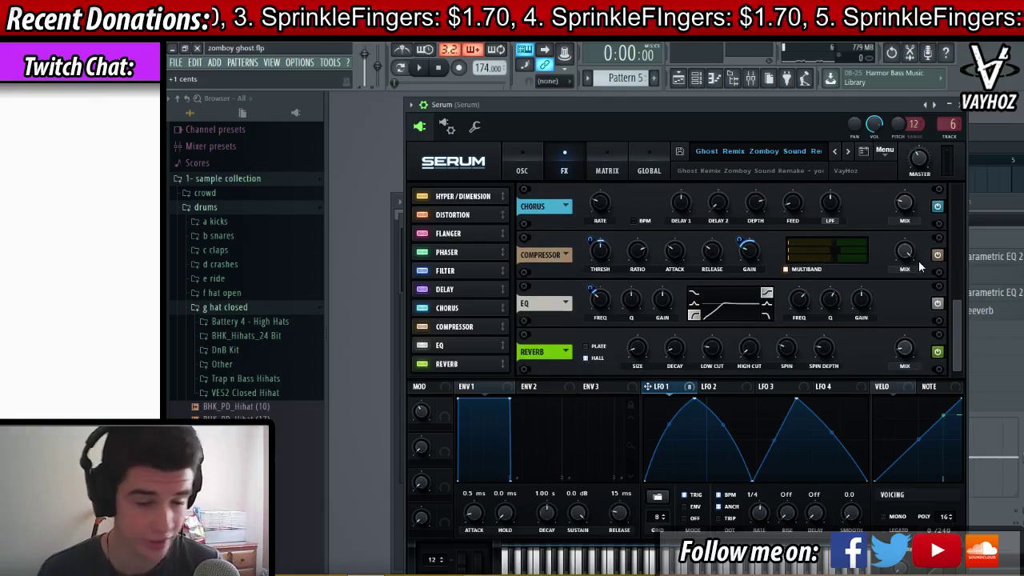
left_click(754, 202)
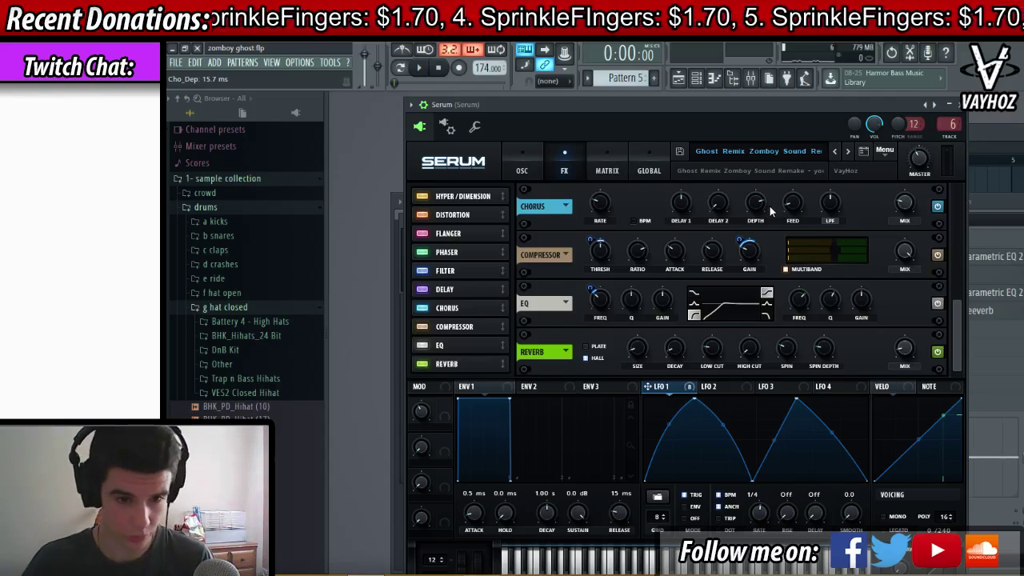
left_click_drag(756, 204, 792, 140)
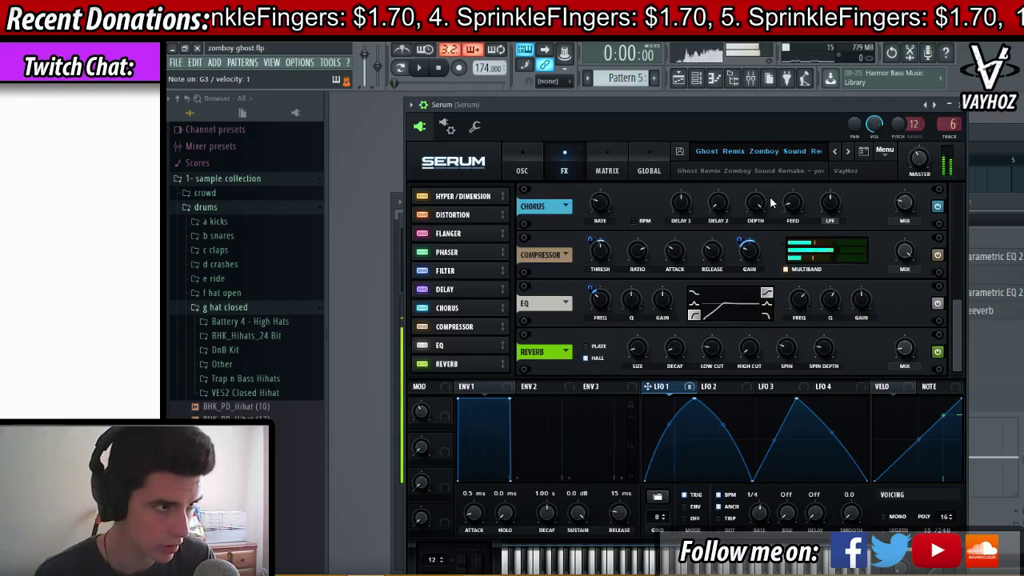
left_click_drag(772, 203, 736, 229)
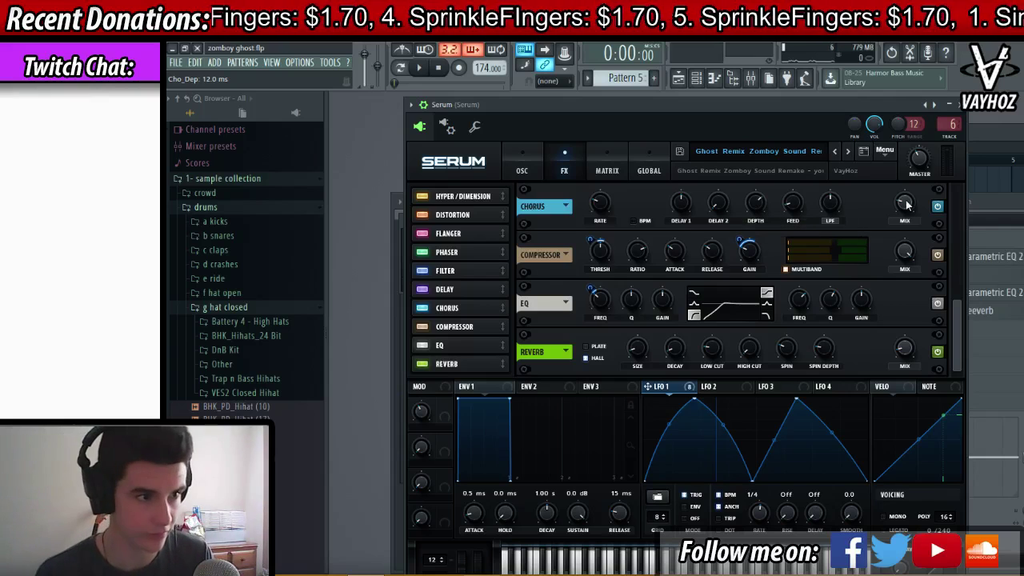
Step: Check the Chorus feedback amount and set the Chorus mix to 21%
left_click(794, 206)
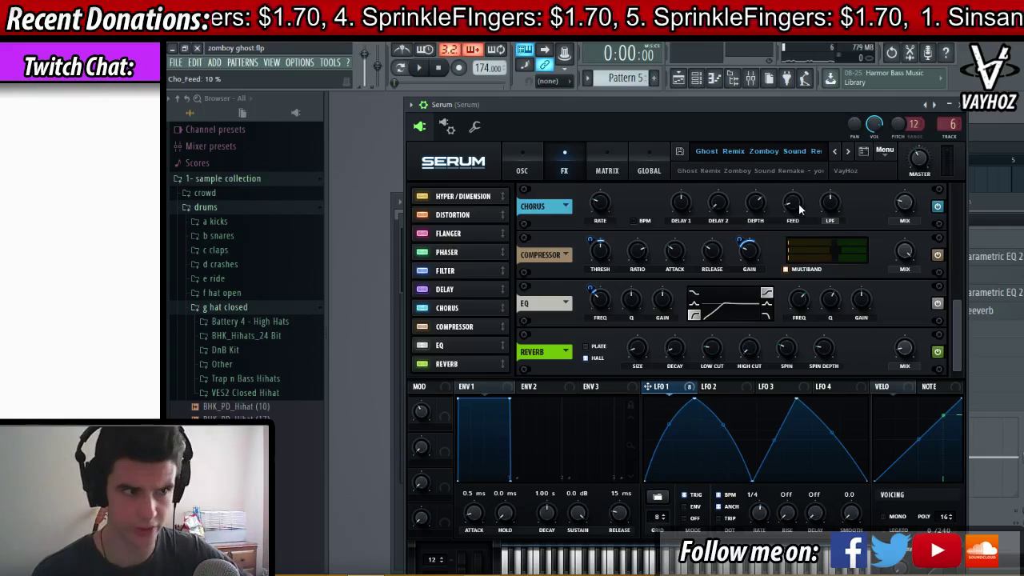
mouse_move(903, 205)
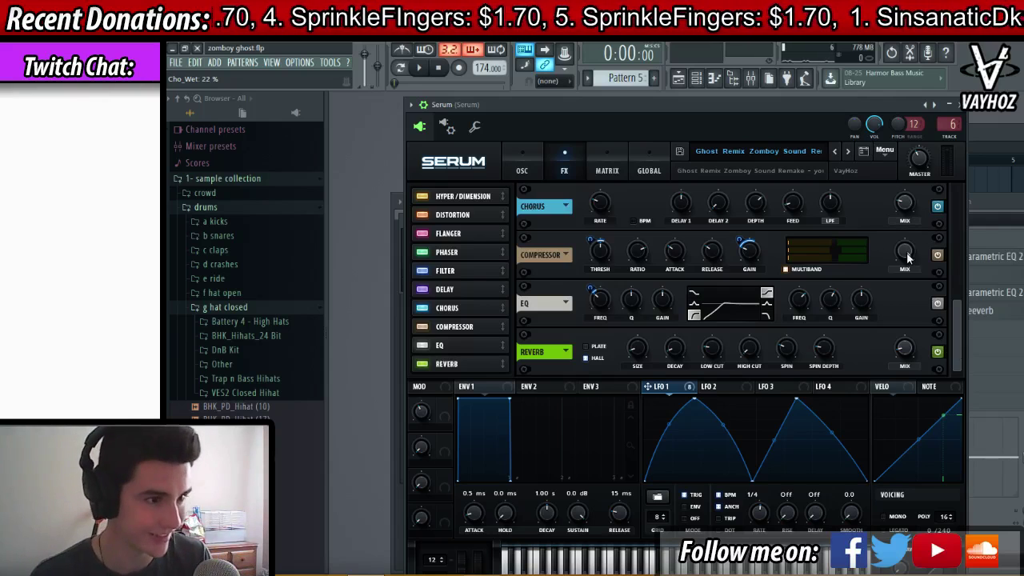
mouse_move(905, 209)
left_mouse_down()
mouse_move(902, 182)
mouse_move(903, 209)
left_mouse_up()
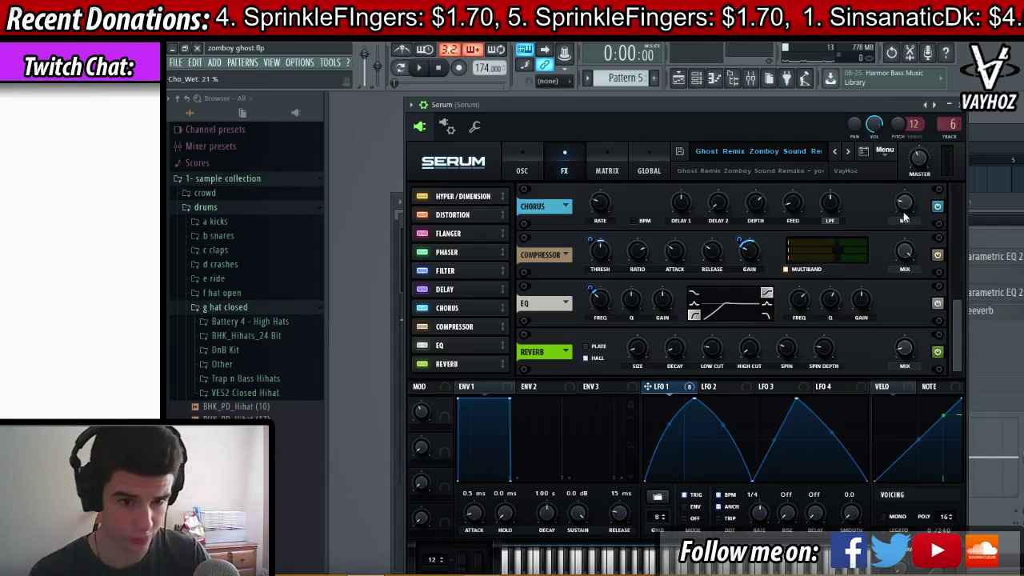
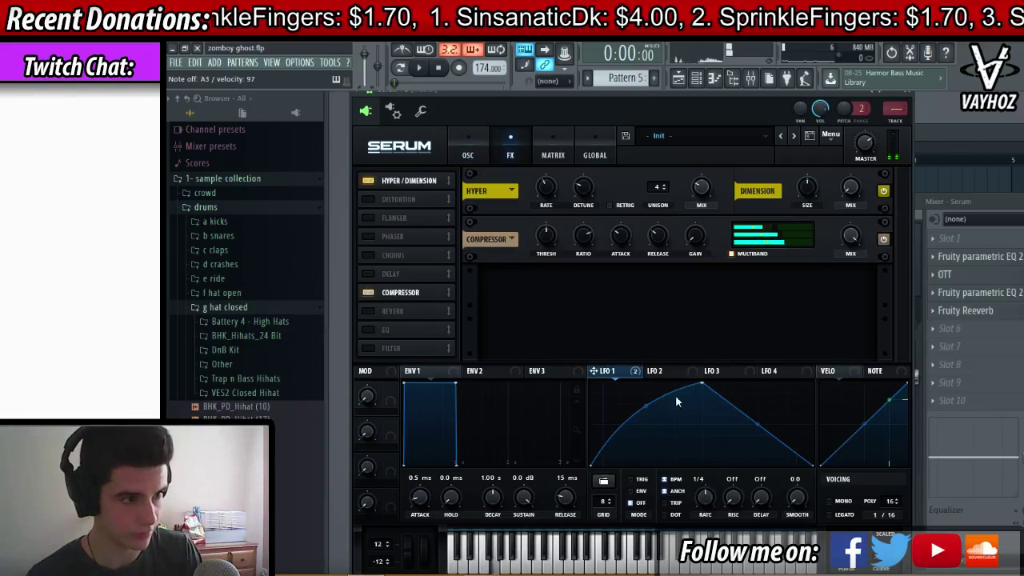
Step: Assign LFO 1 to the Compressor's gain and threshold in the Init patch
left_click_drag(614, 370, 650, 352)
left_click_drag(692, 236, 694, 237)
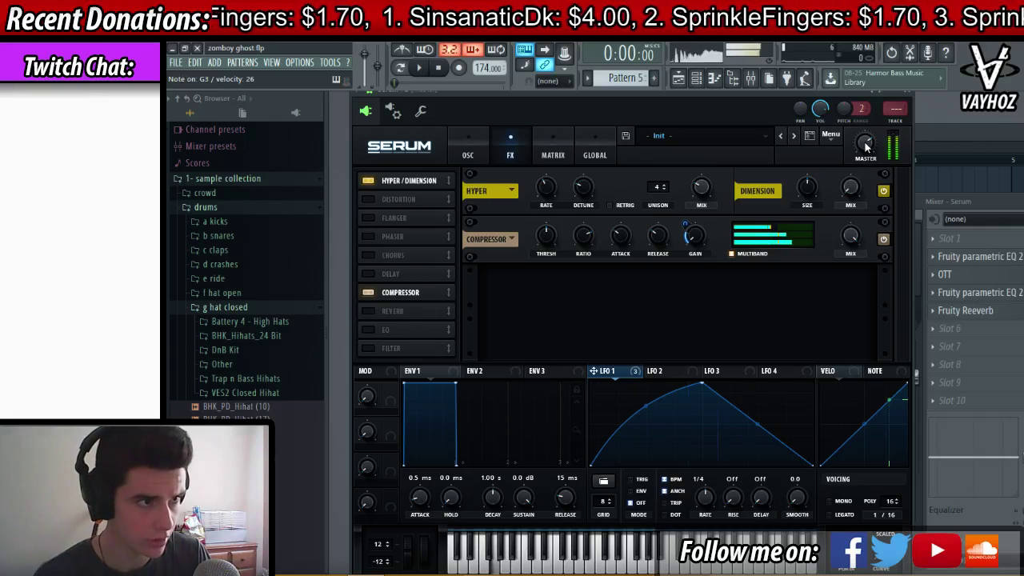
left_click_drag(607, 370, 505, 272)
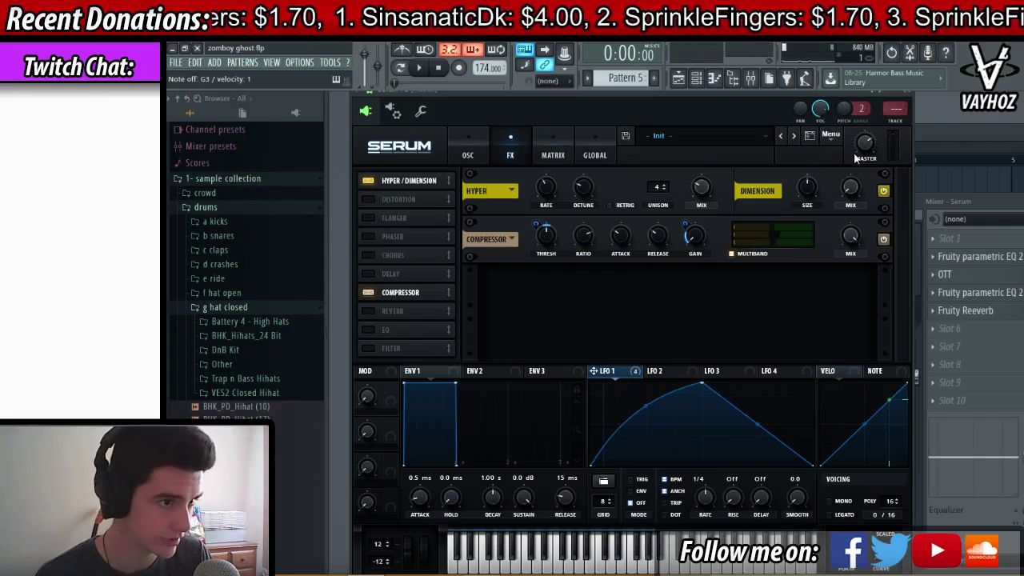
Step: Set LFO 1 to Trig mode with a rate of 1/8
left_click(859, 150)
left_click(640, 478)
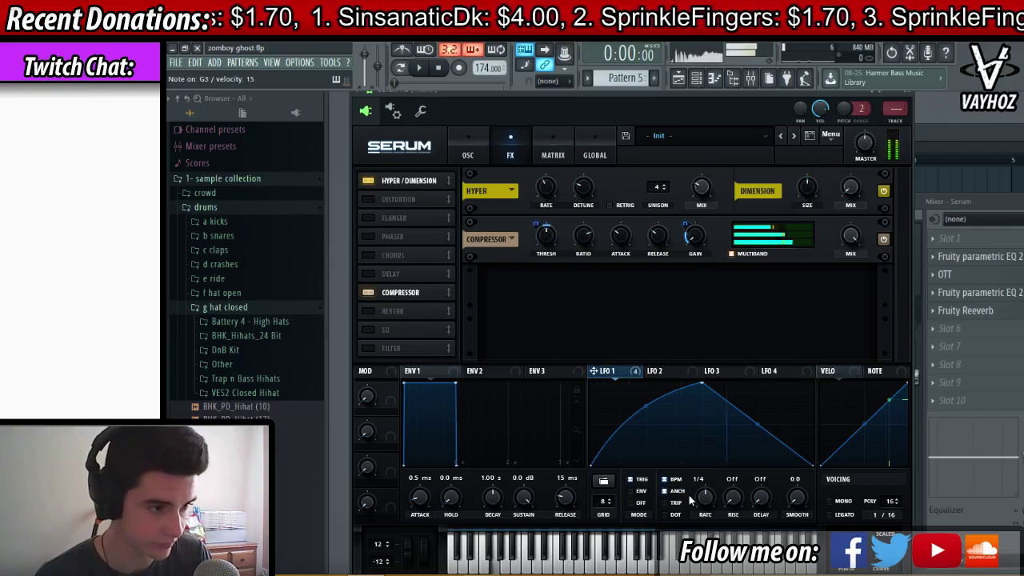
left_click_drag(705, 498, 718, 494)
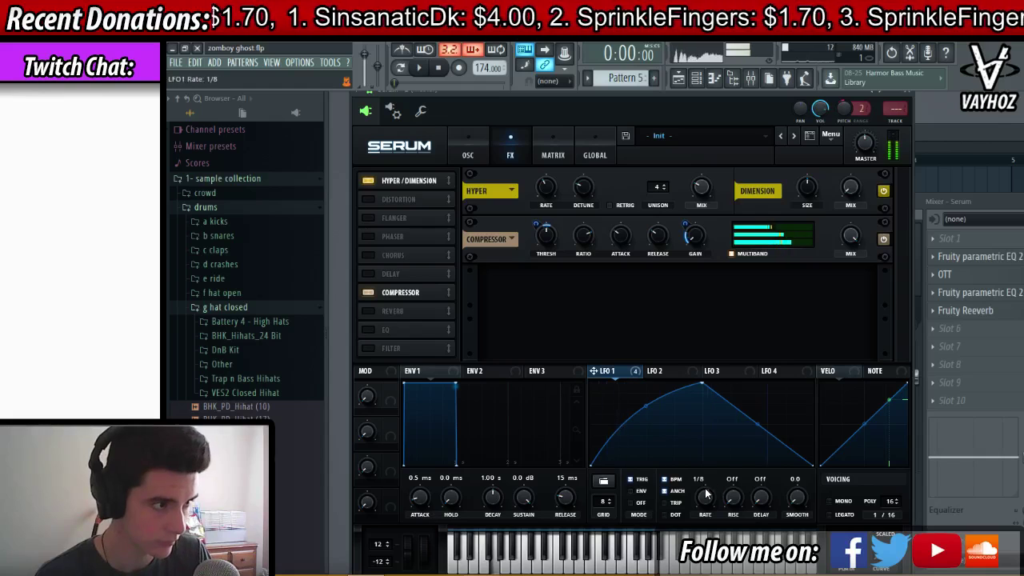
Step: Bypass and re-enable the Compressor to compare the sound with and without its LFO modulation
left_click(883, 238)
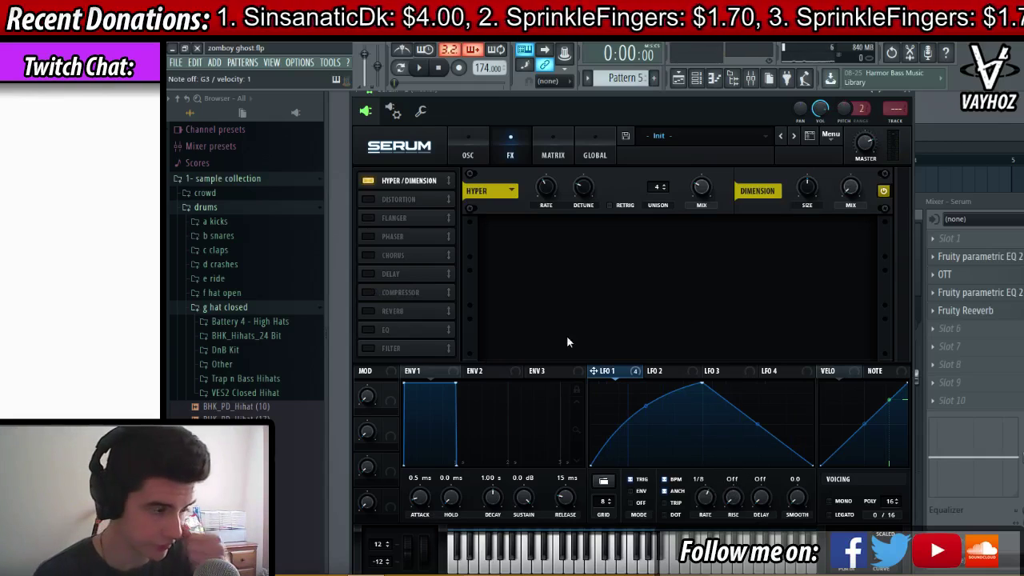
left_click(366, 293)
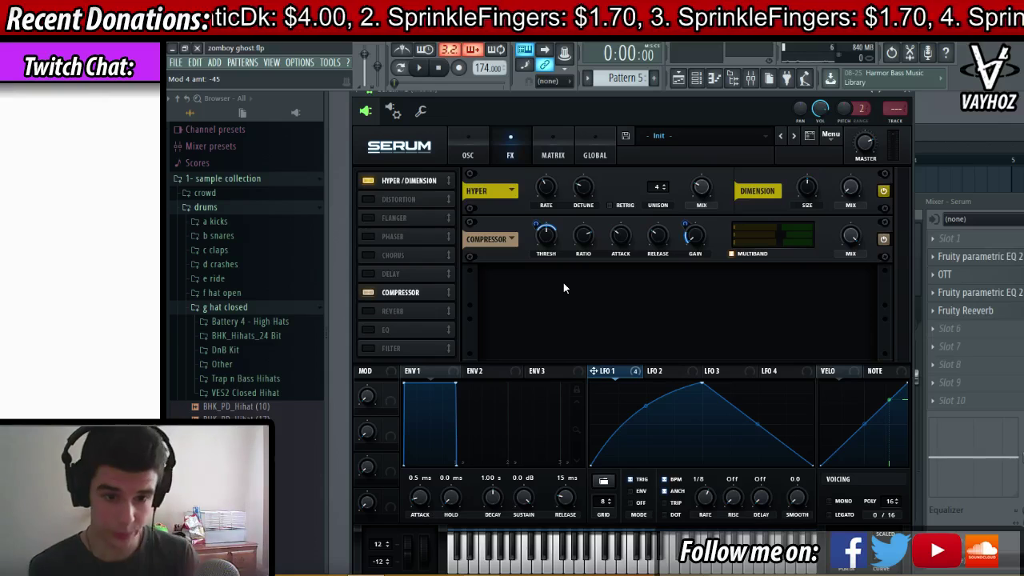
key("b")
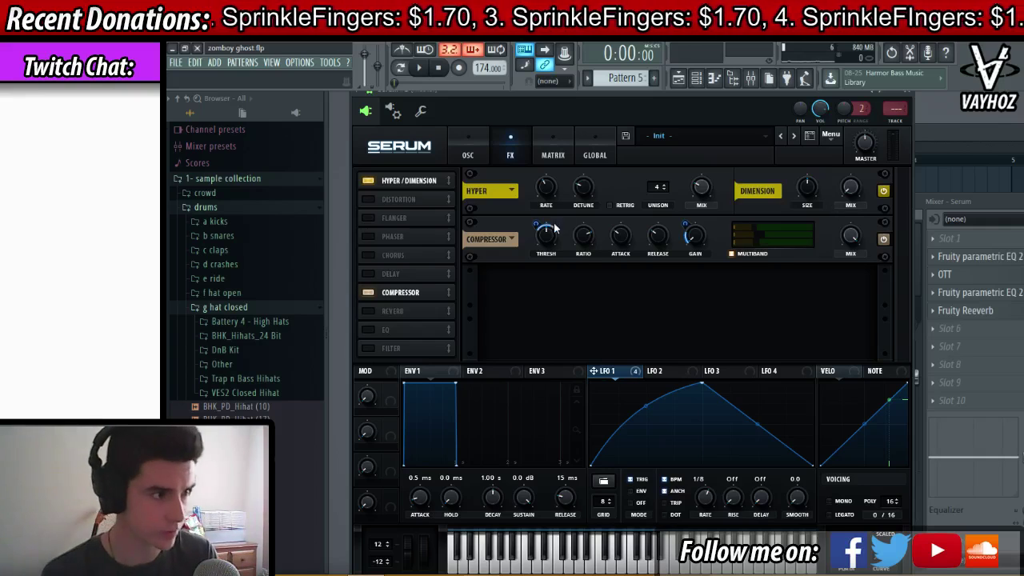
Step: Readjust LFO 1's modulation depths on the Compressor threshold and gain, and set the LFO rate to 1/4
left_click_drag(537, 229, 539, 226)
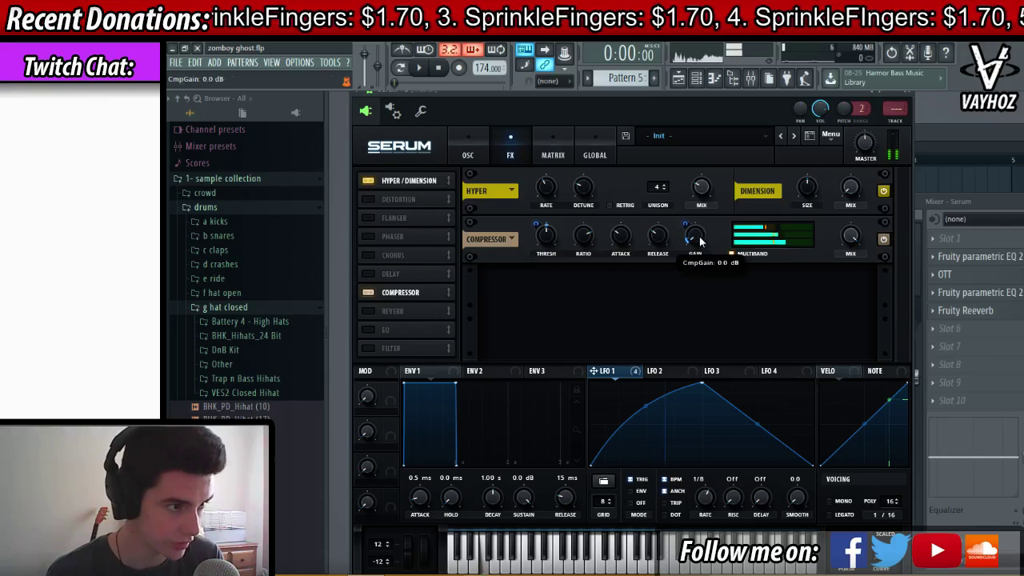
left_click_drag(689, 232, 687, 220)
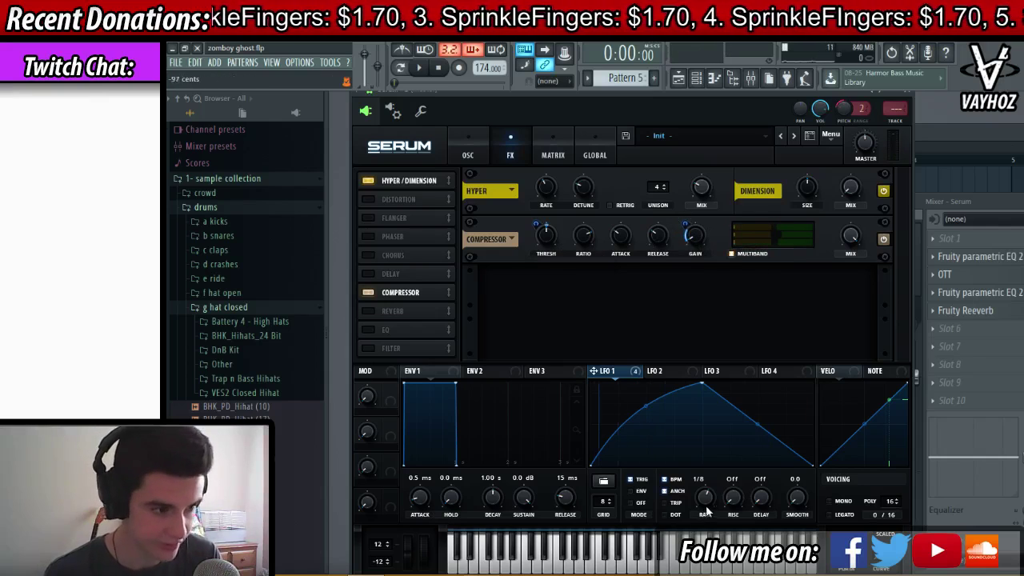
left_click_drag(705, 506, 714, 492)
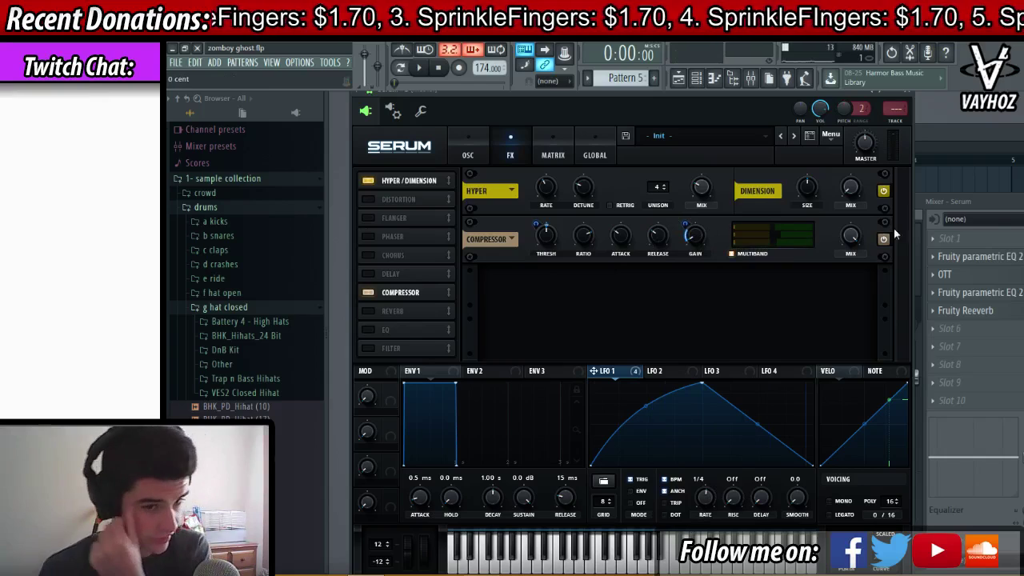
Step: Close the Init Serum window and reopen the Ghost Remix Serum instance on its effects chain
left_click(910, 96)
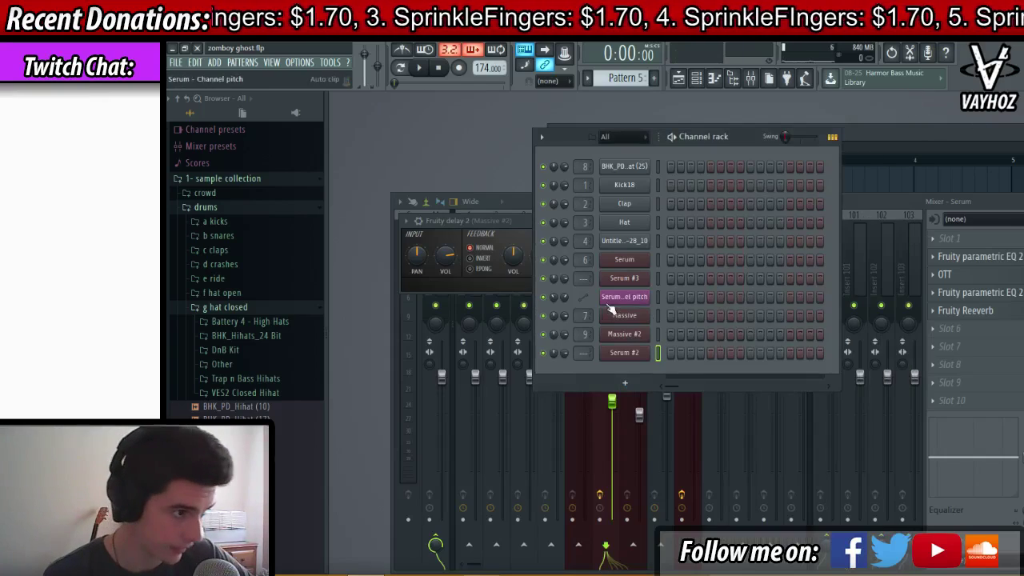
left_click(630, 259)
left_click(564, 169)
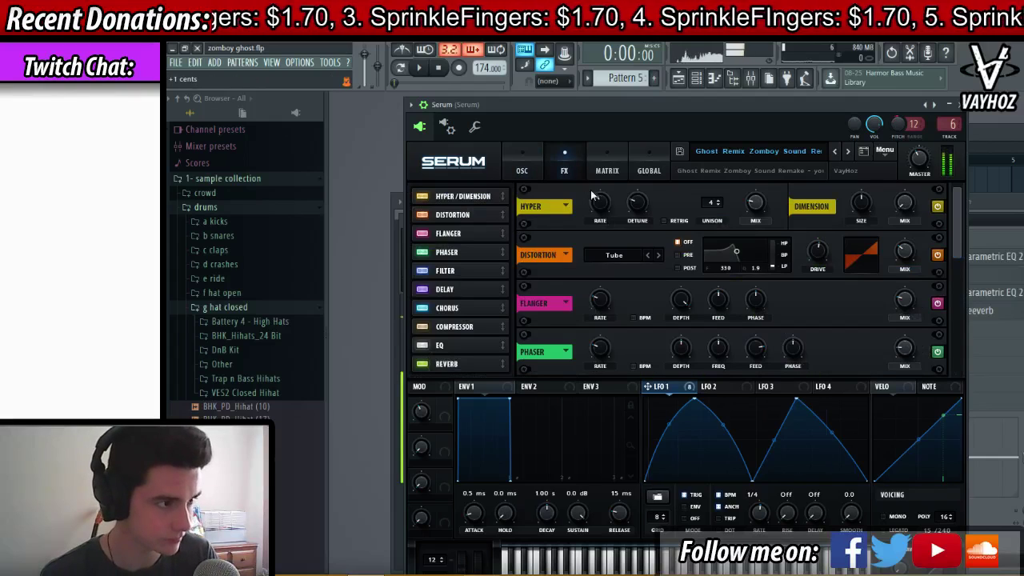
Step: Look through the effects chain from the Compressor back to the Filter and check the Filter's pan setting
scroll(931, 352, "down", 5)
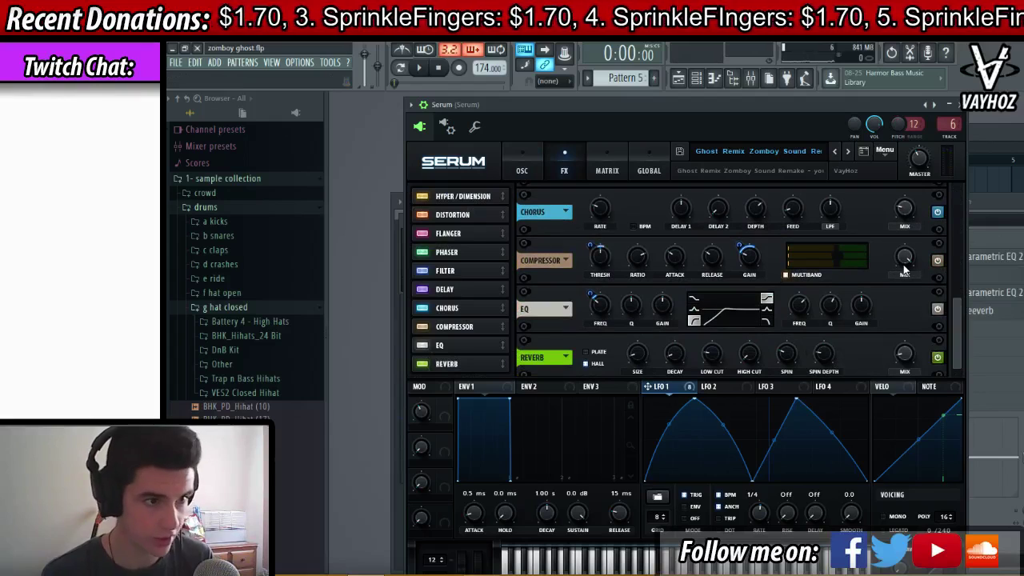
scroll(950, 288, "up", 3)
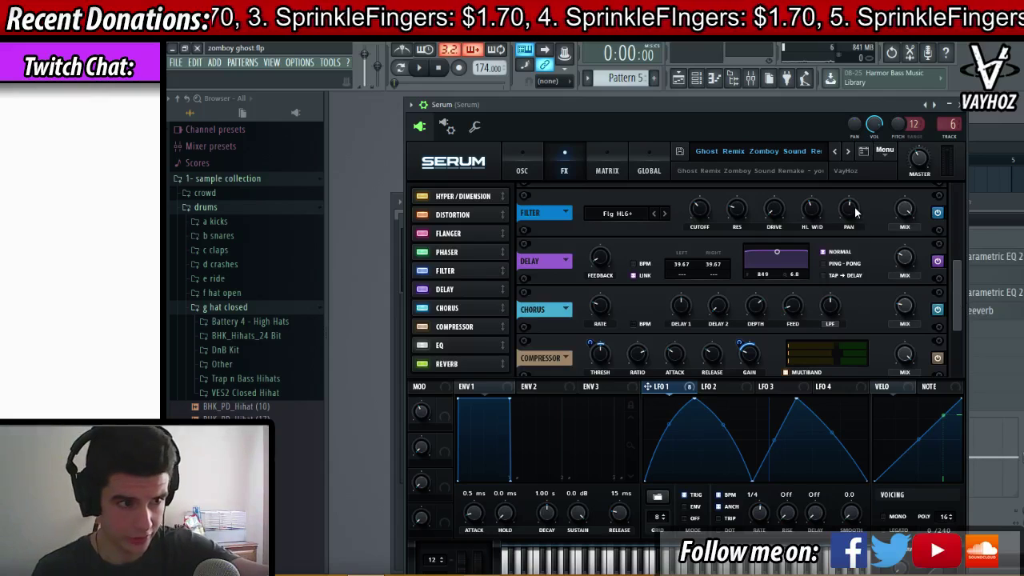
mouse_move(855, 210)
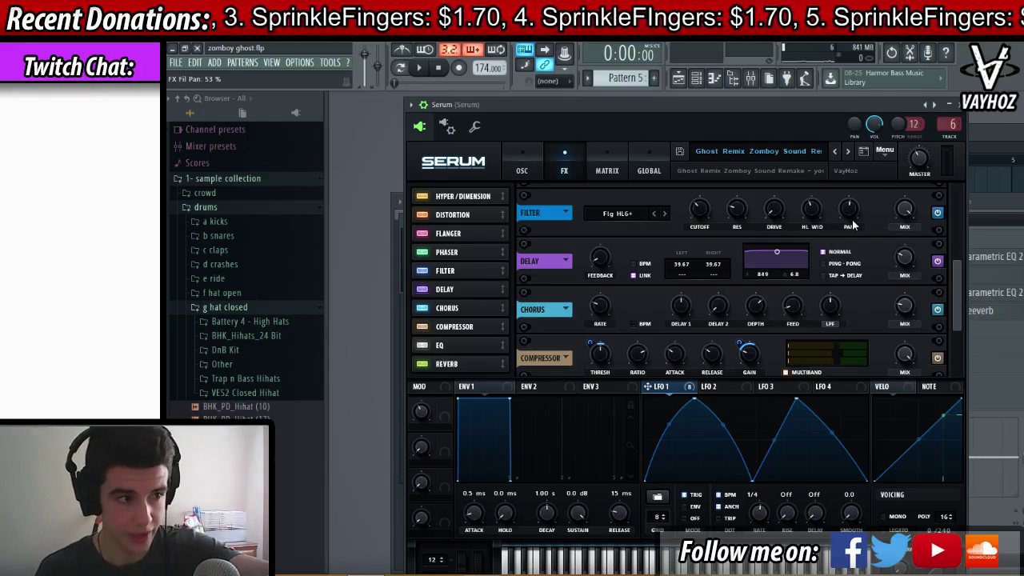
left_click(850, 211)
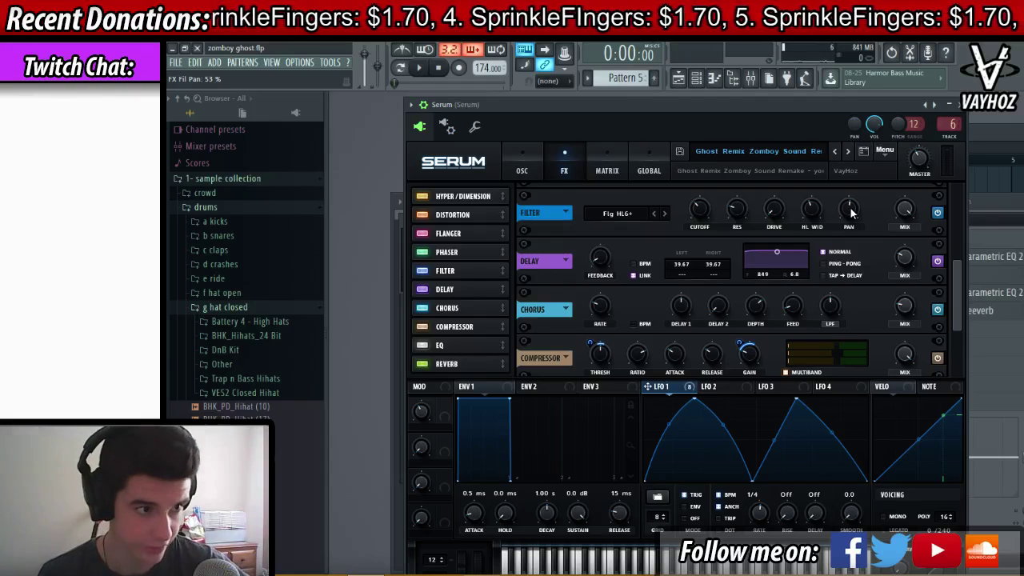
Step: Bypass and re-enable the EQ after the Compressor to compare the sound with and without it
left_click_drag(955, 275, 956, 303)
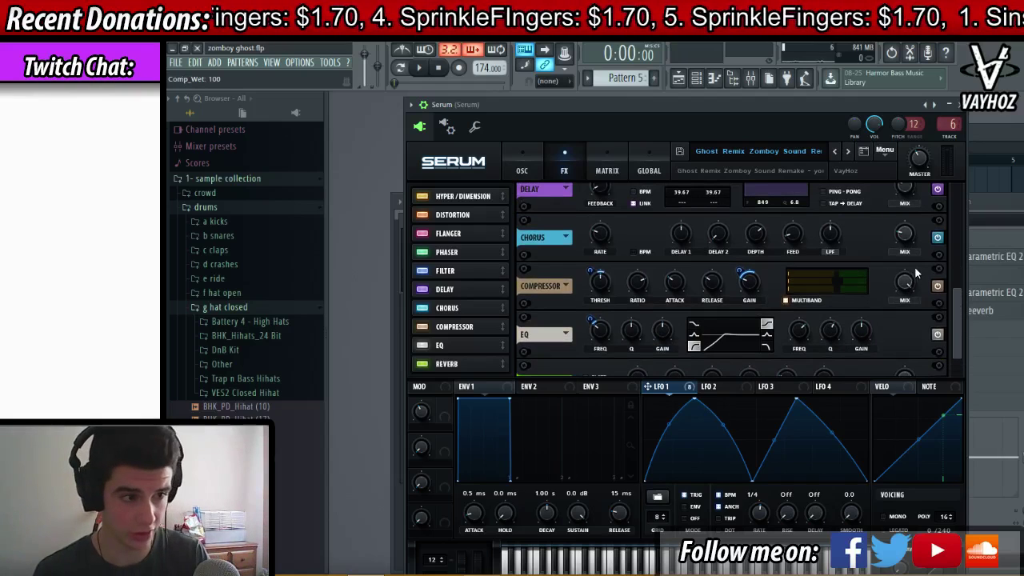
left_click_drag(916, 274, 915, 320)
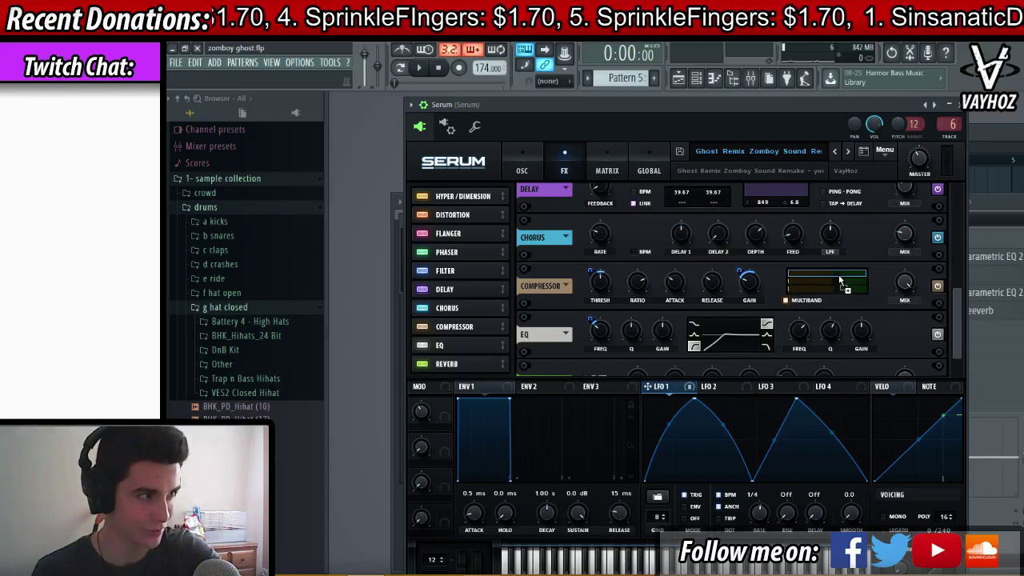
scroll(955, 295, "up", 1)
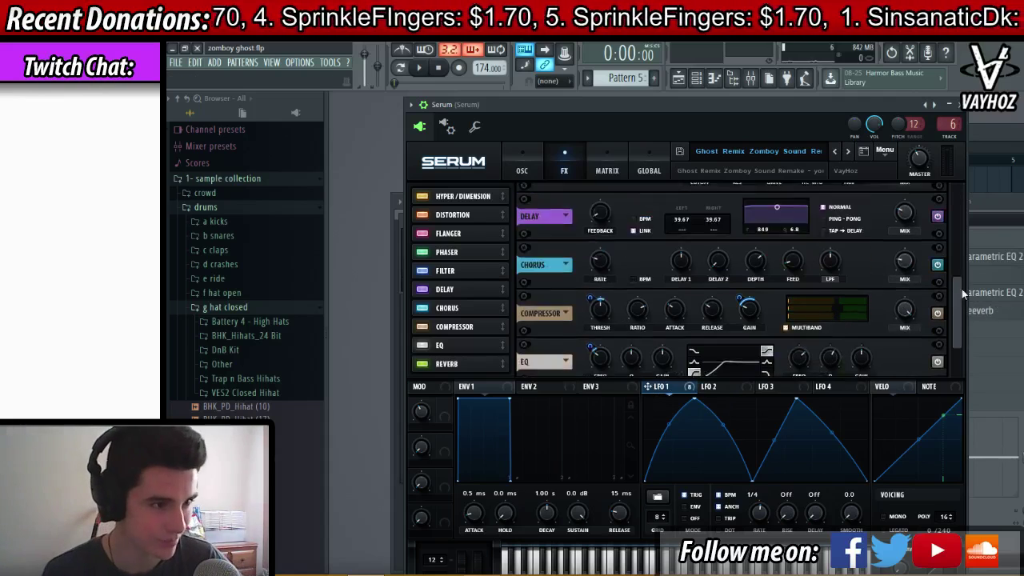
scroll(961, 288, "down", 2)
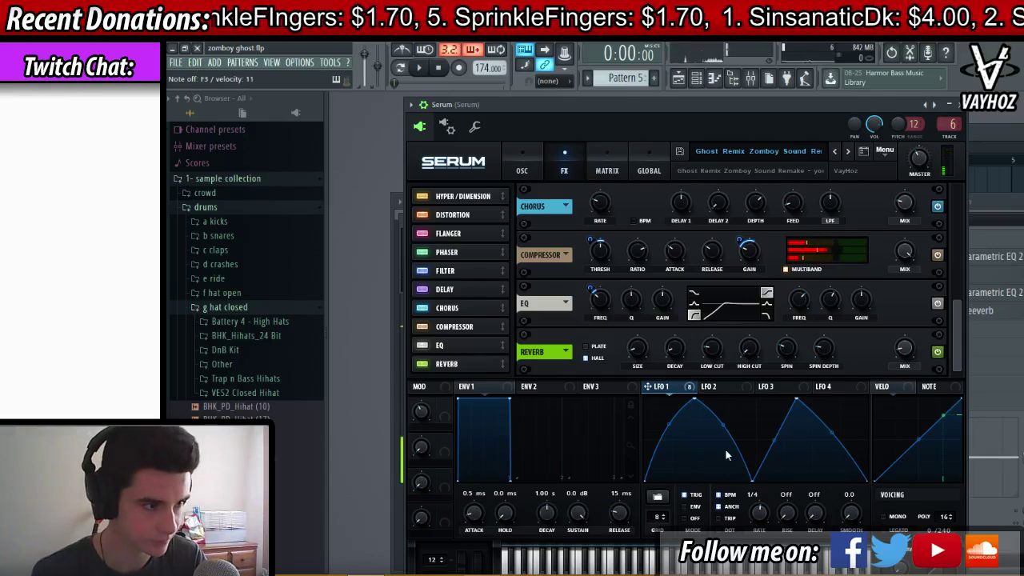
left_click(424, 344)
left_click(424, 344)
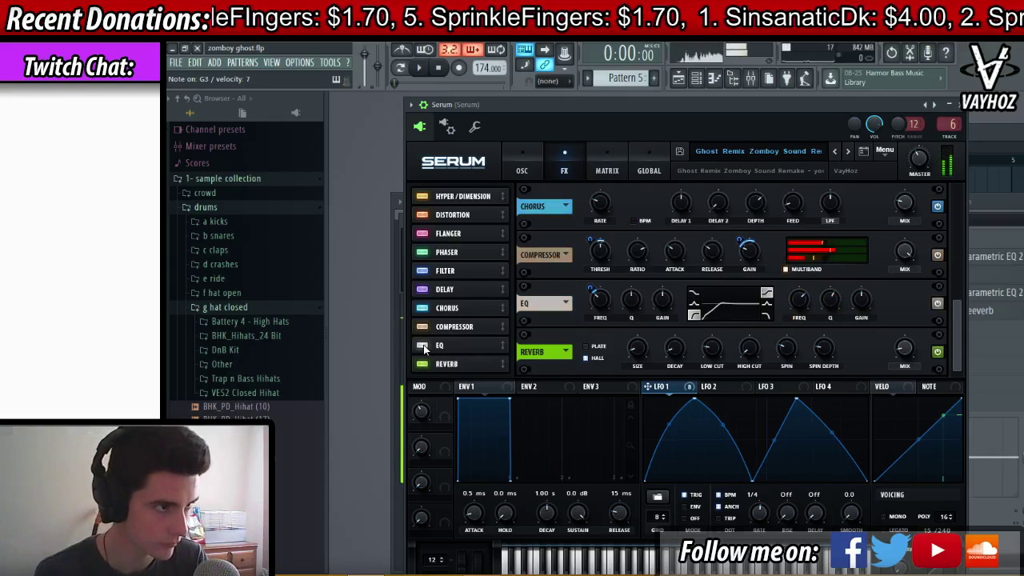
left_click(421, 346)
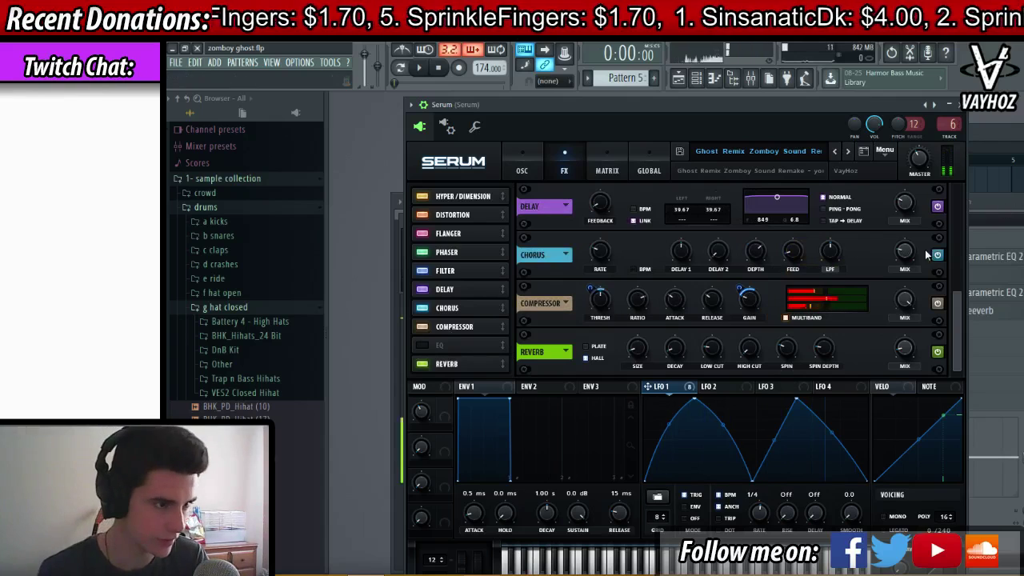
left_click(424, 345)
left_click(423, 344)
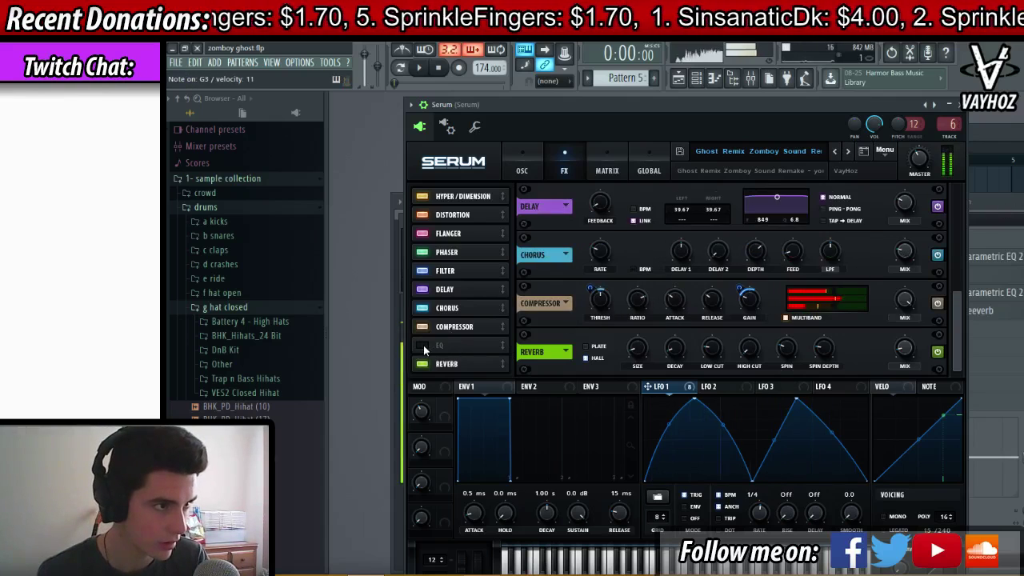
left_click(423, 345)
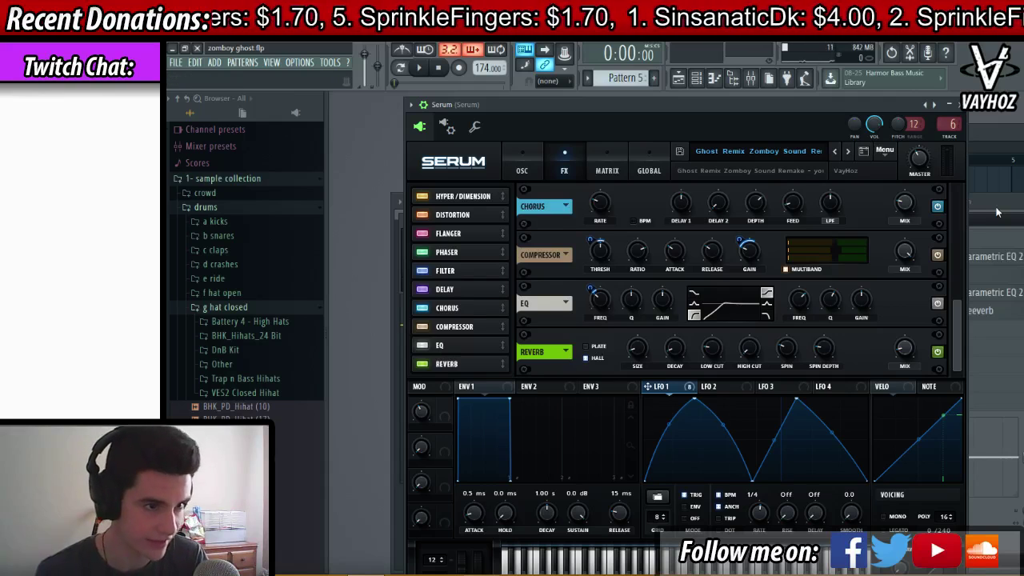
Step: Check the curve of the second Fruity parametric EQ 2 on the Serum mixer track and close it
key("F9")
left_click(979, 292)
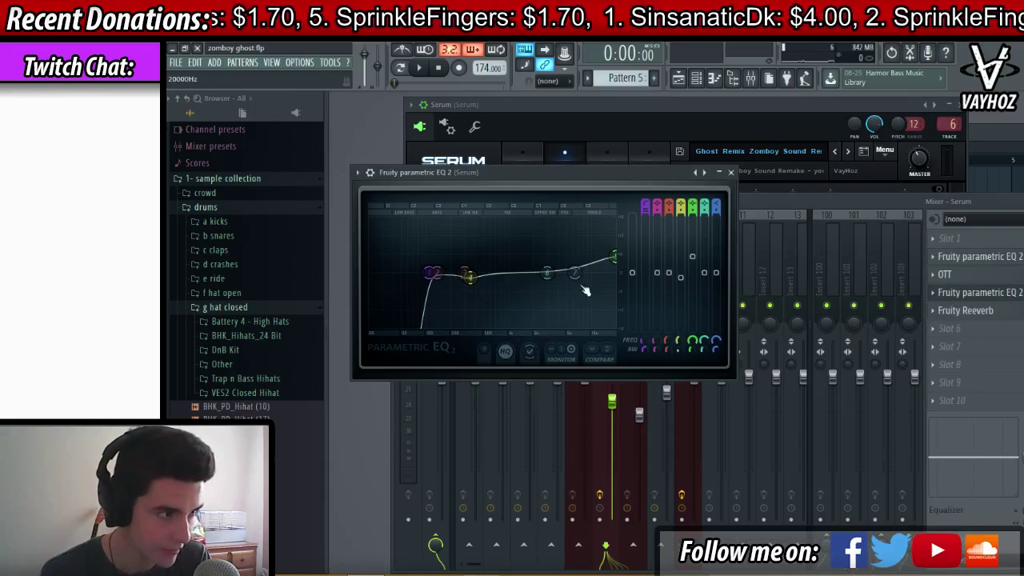
left_click(730, 171)
left_click(730, 173)
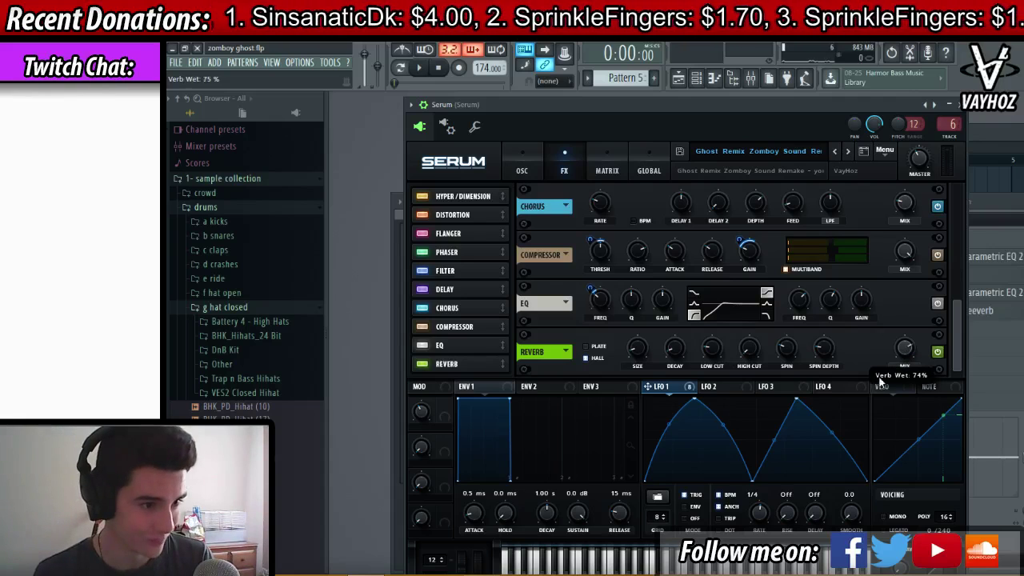
Step: Set the Reverb mix to 15% and enable the Sub oscillator
left_click(521, 168)
left_click(564, 168)
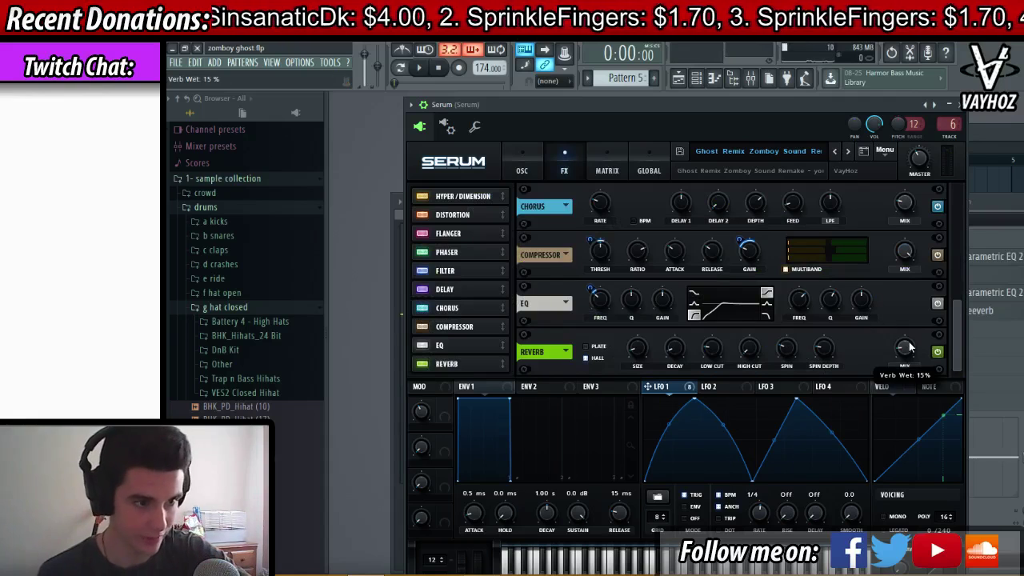
left_click(523, 170)
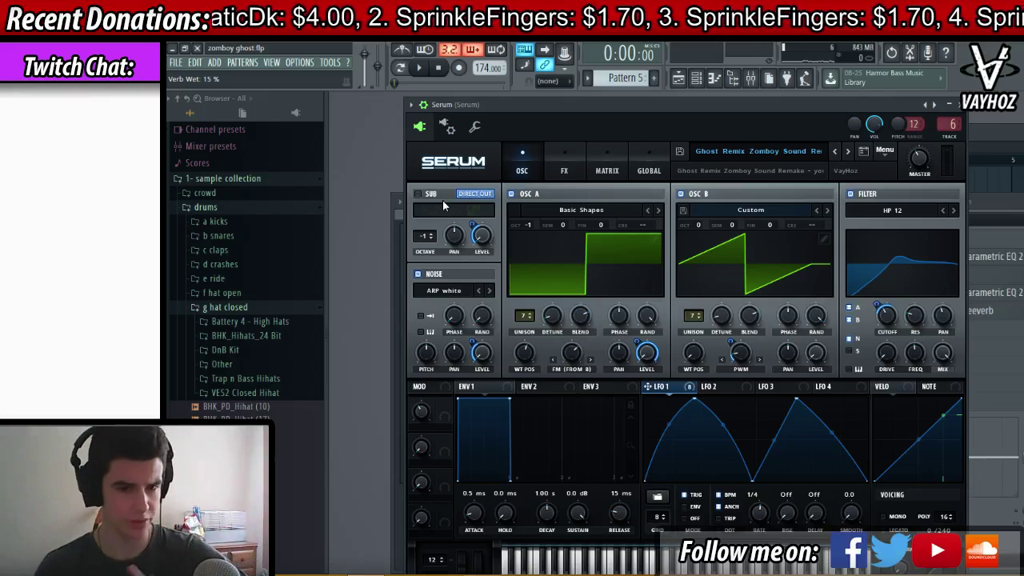
left_click(418, 193)
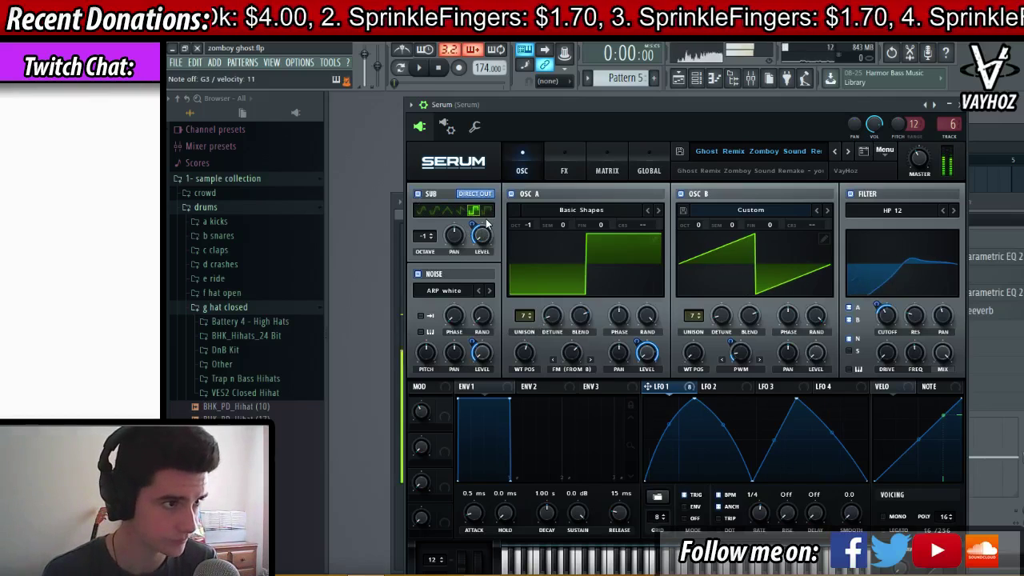
Step: Glance at the Serum mixer track and set the modulation amount on the Sub oscillator's level to 40
key("F9")
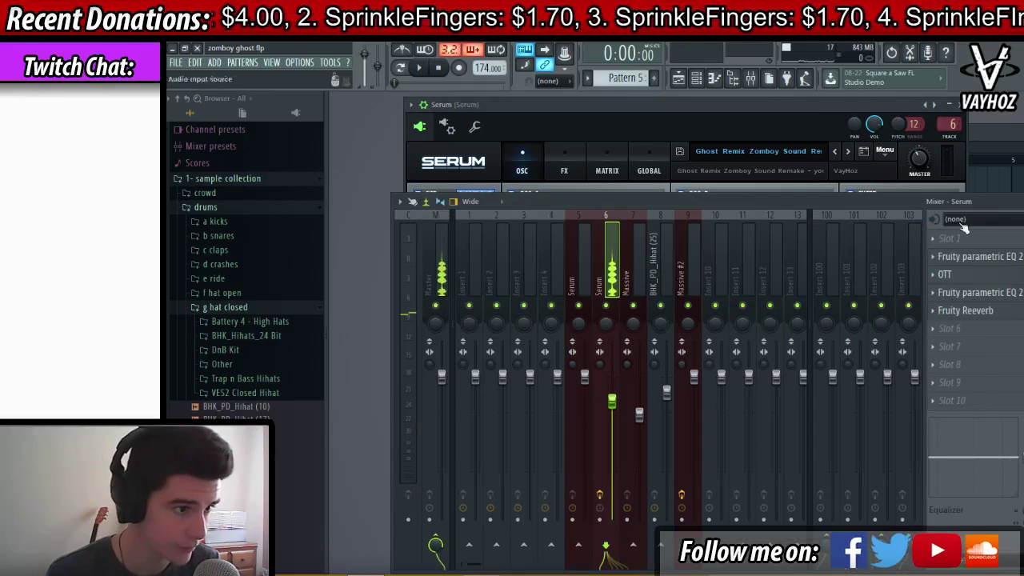
left_click(539, 190)
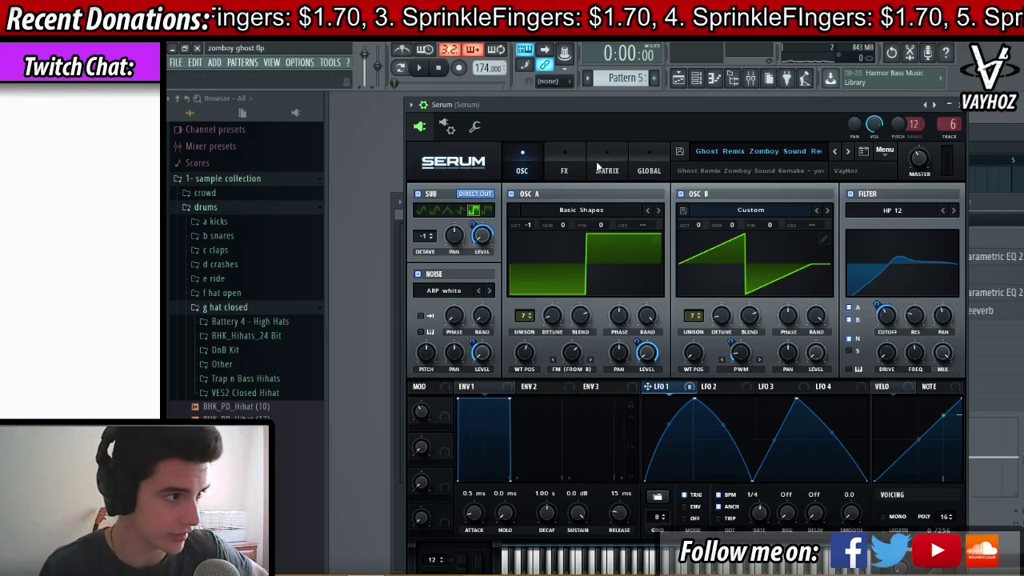
left_click_drag(474, 225, 464, 236)
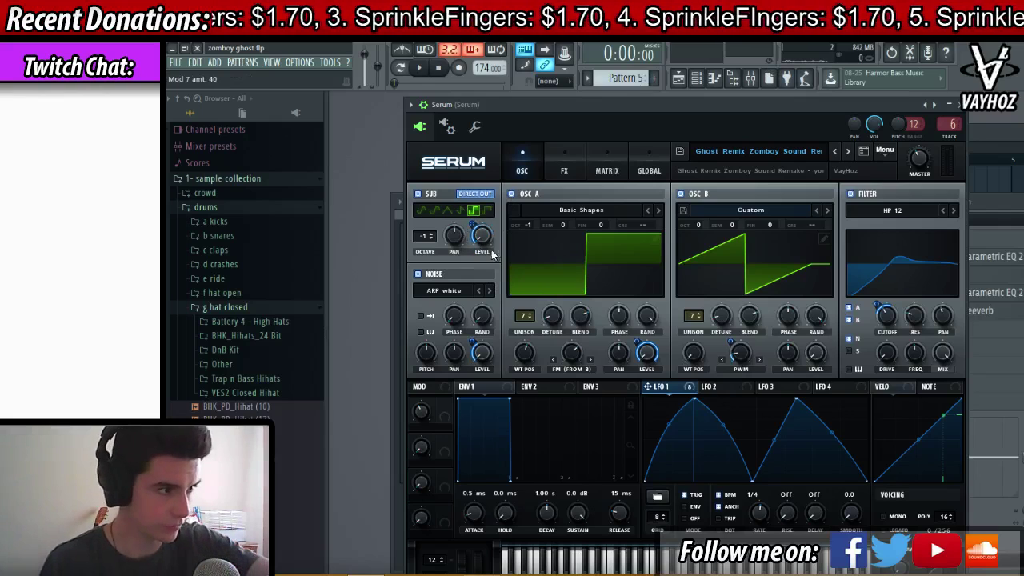
Step: Open the first Fruity parametric EQ 2 on the Serum mixer track and examine its band 3 setting
key("F9")
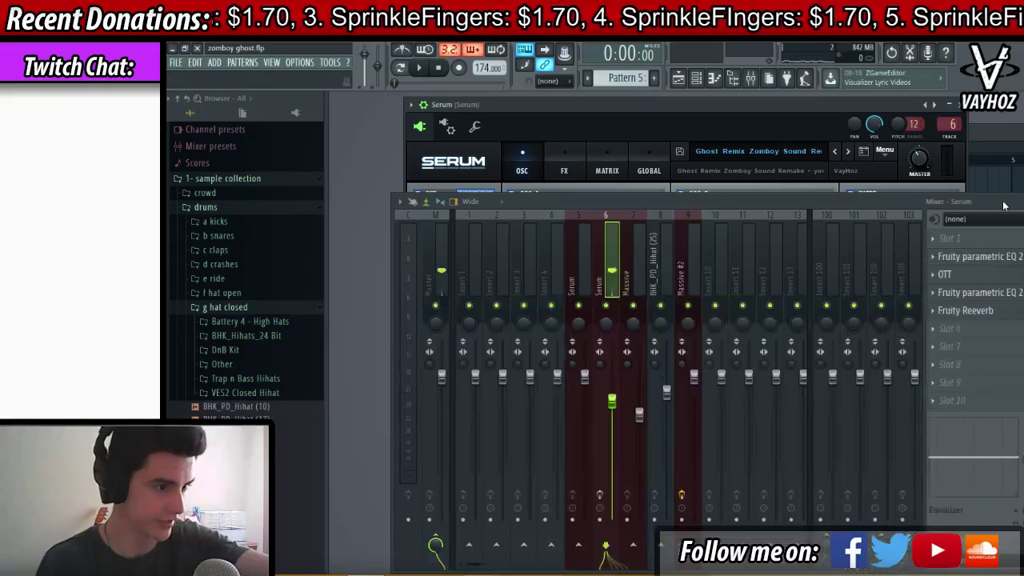
left_click(1013, 261)
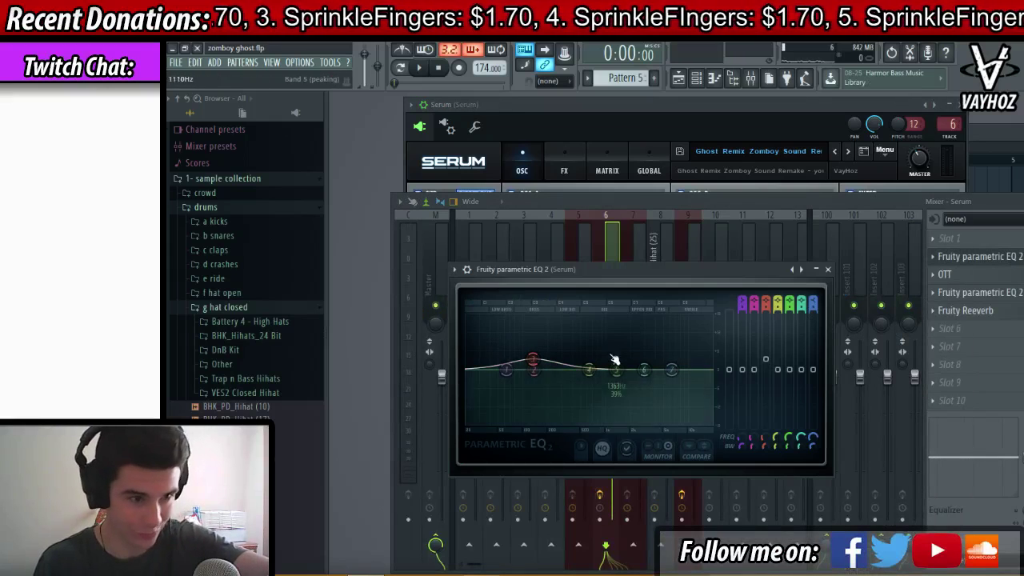
left_click(661, 145)
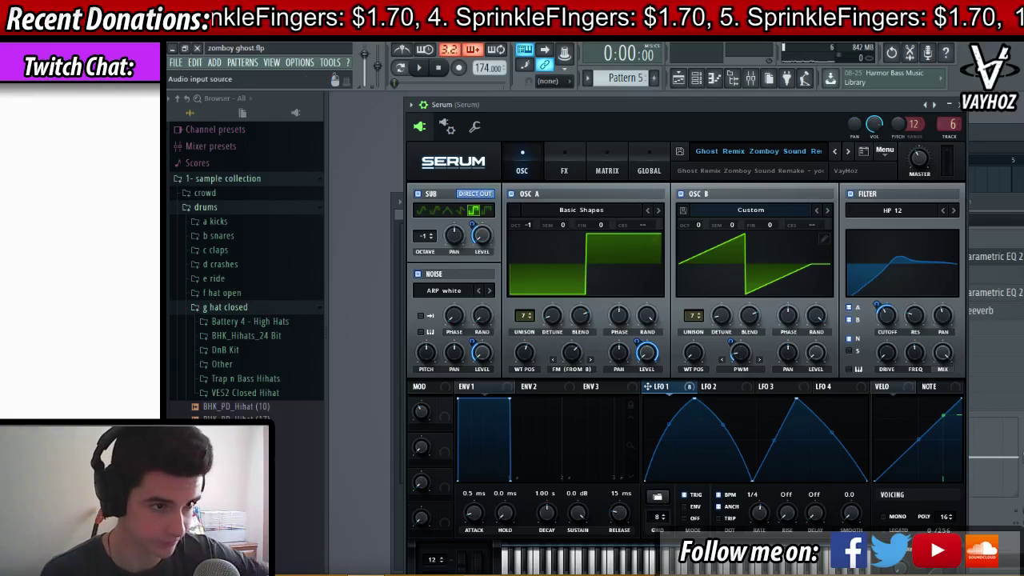
key("F9")
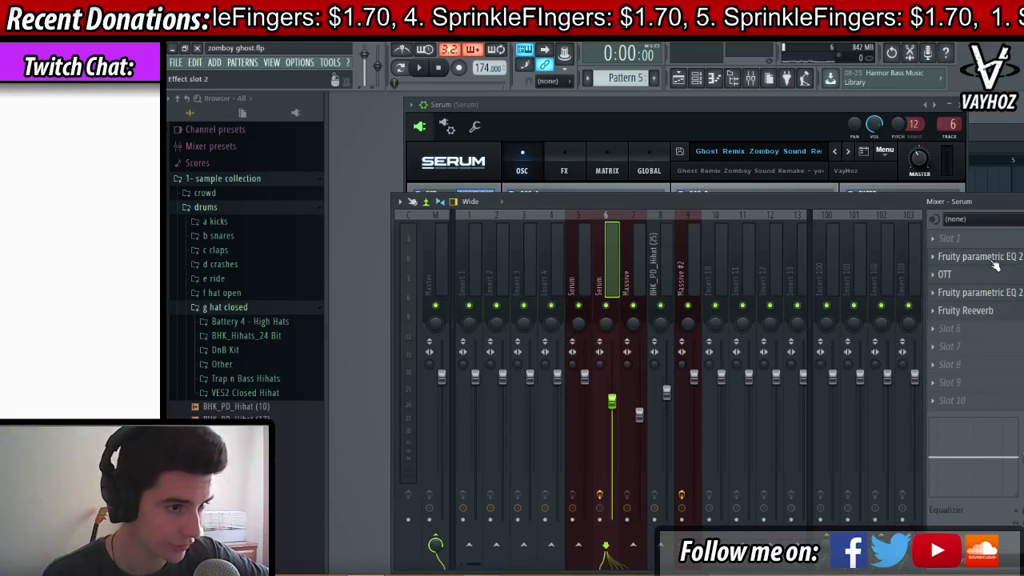
left_click(992, 258)
left_click_drag(530, 370, 541, 362)
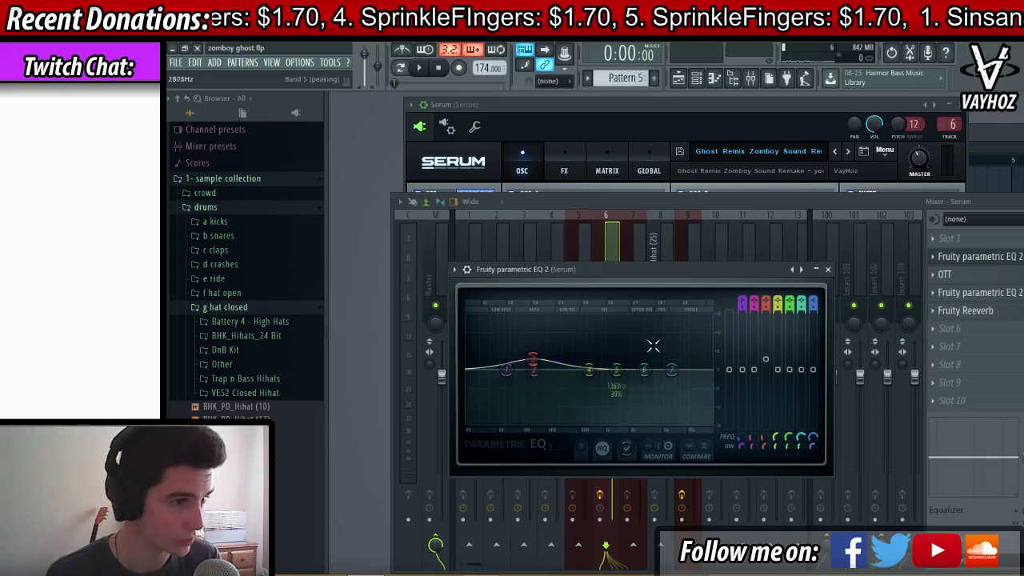
Step: Examine the OTT compressor settings and the second Fruity parametric EQ 2 on the Serum mixer track
left_click(947, 274)
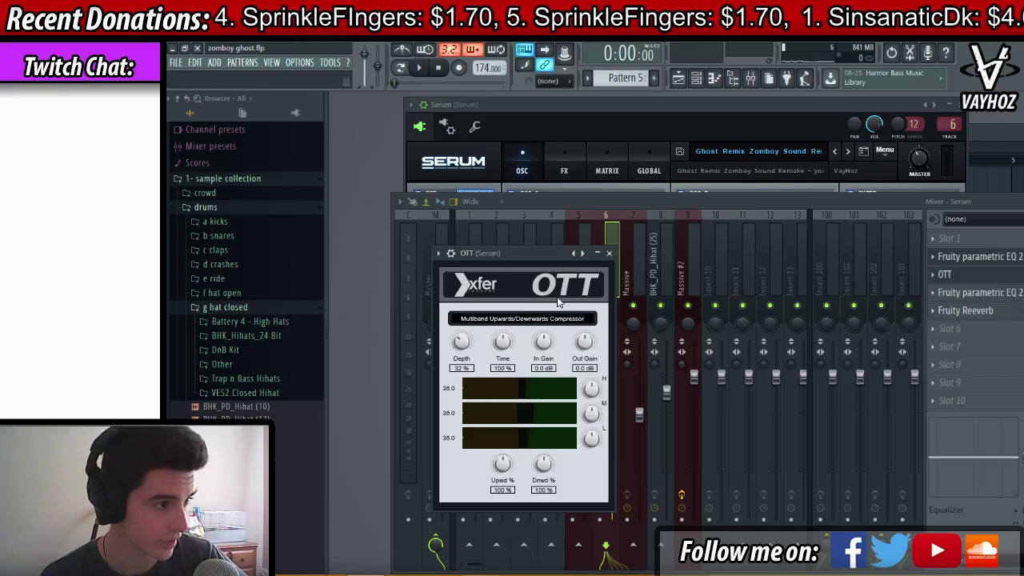
left_click_drag(520, 253, 547, 231)
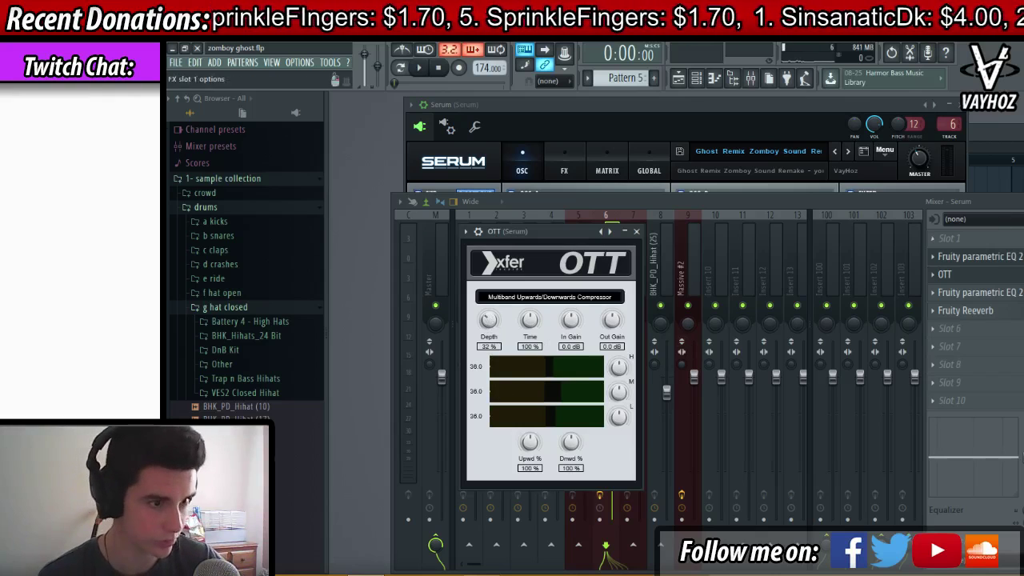
left_click(1016, 295)
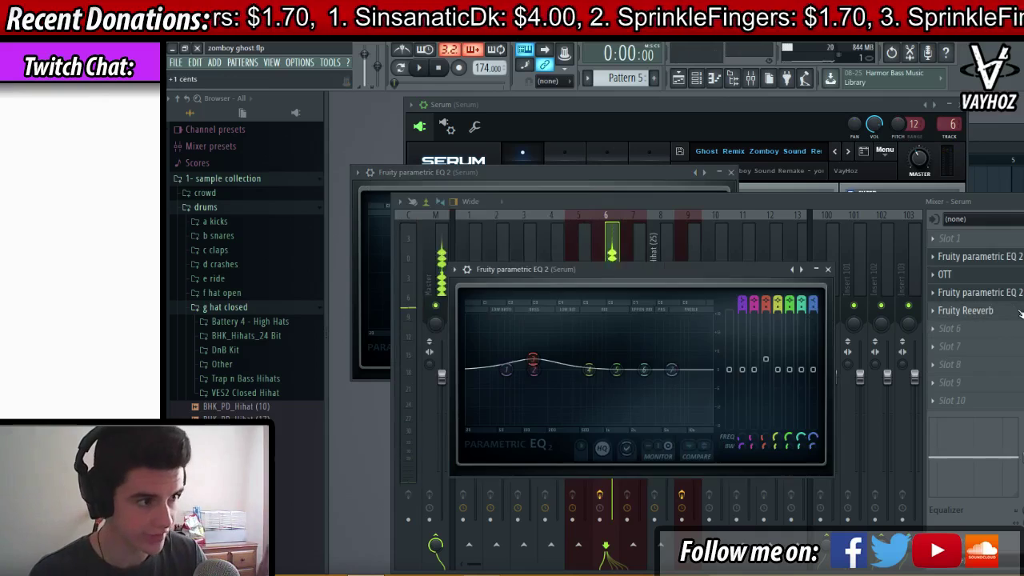
Step: Open Fruity Reeverb on the Serum mixer track and isolate its wet signal with Reverb at 100% and Dry at 0%
left_click(1019, 311)
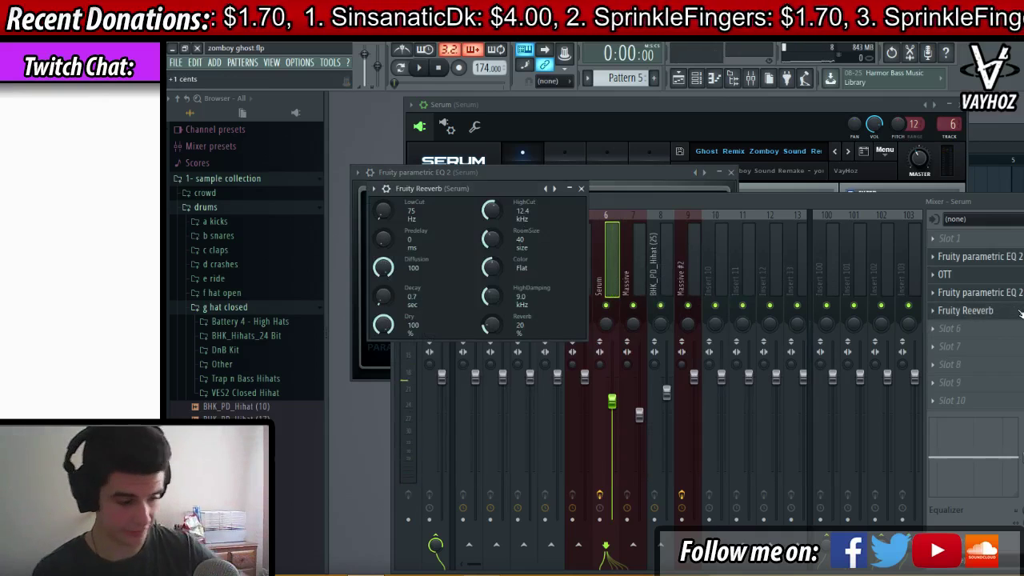
left_click_drag(495, 324, 495, 263)
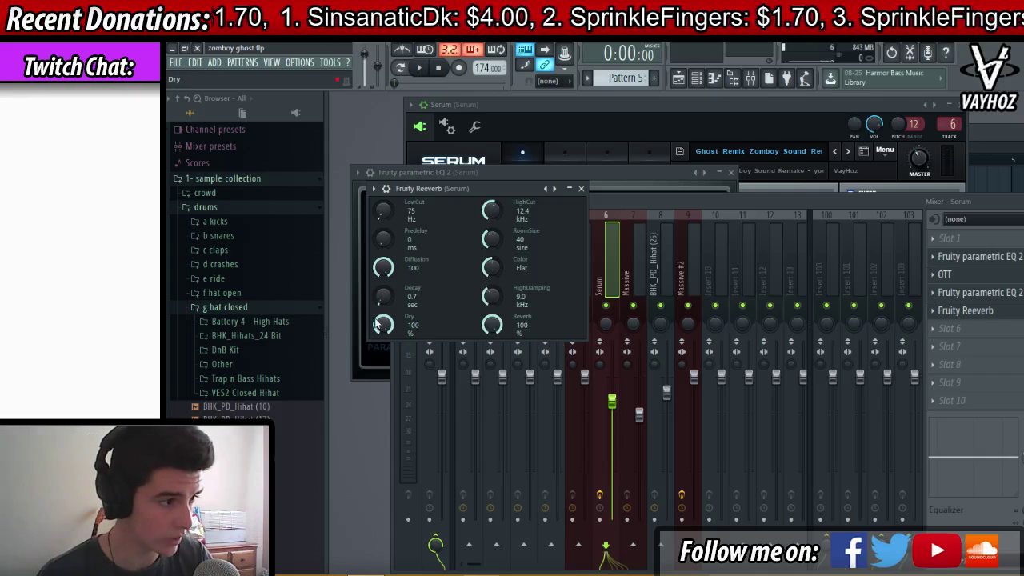
left_click_drag(382, 323, 382, 360)
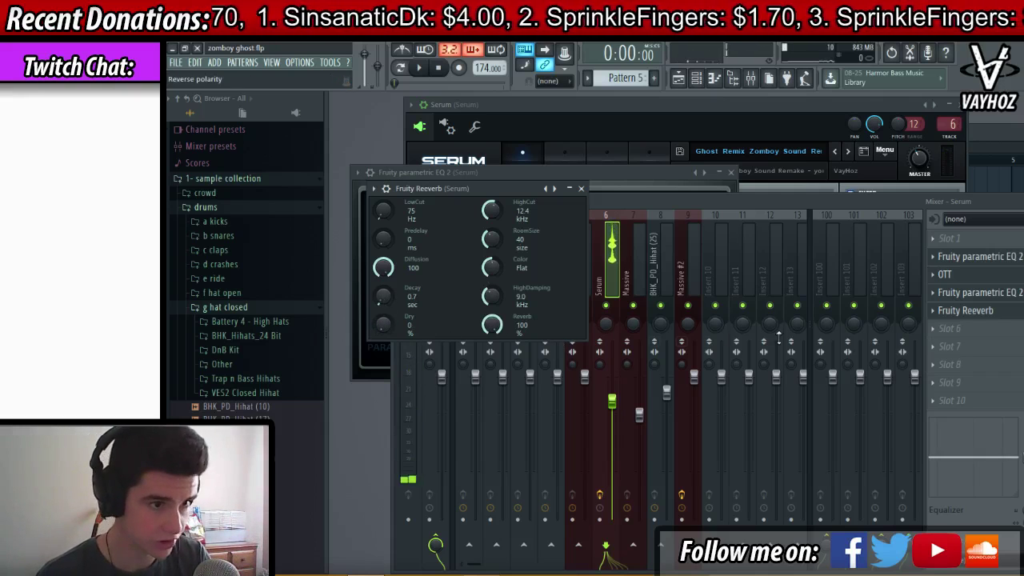
Step: Set Fruity Reeverb's HighDamping to 10.7 kHz, HighCut to 12.1 kHz, Dry to 100% and Reverb to 16%
left_click_drag(492, 296, 492, 298)
left_click_drag(497, 211, 497, 215)
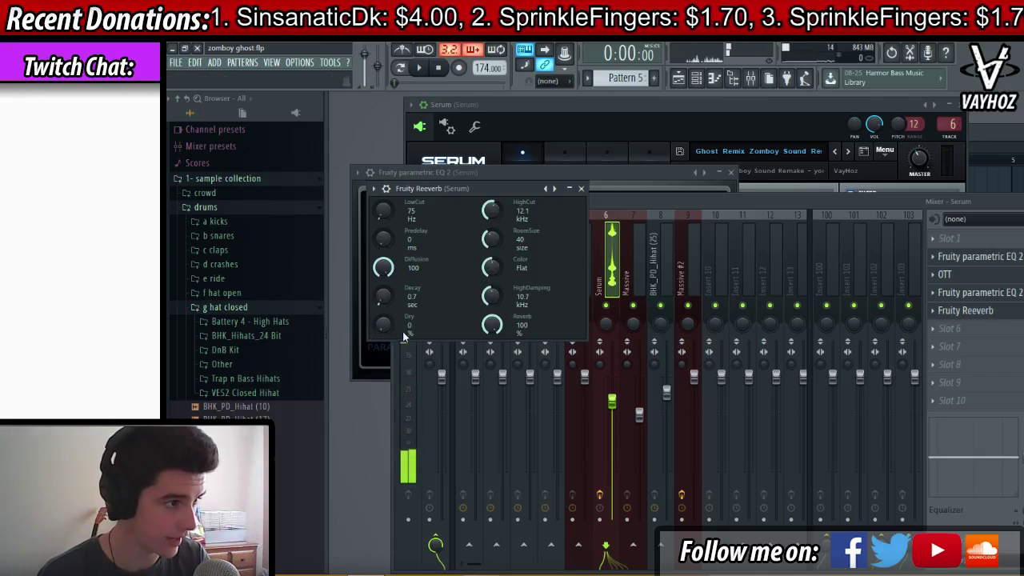
left_click_drag(383, 324, 383, 280)
left_click_drag(492, 324, 492, 375)
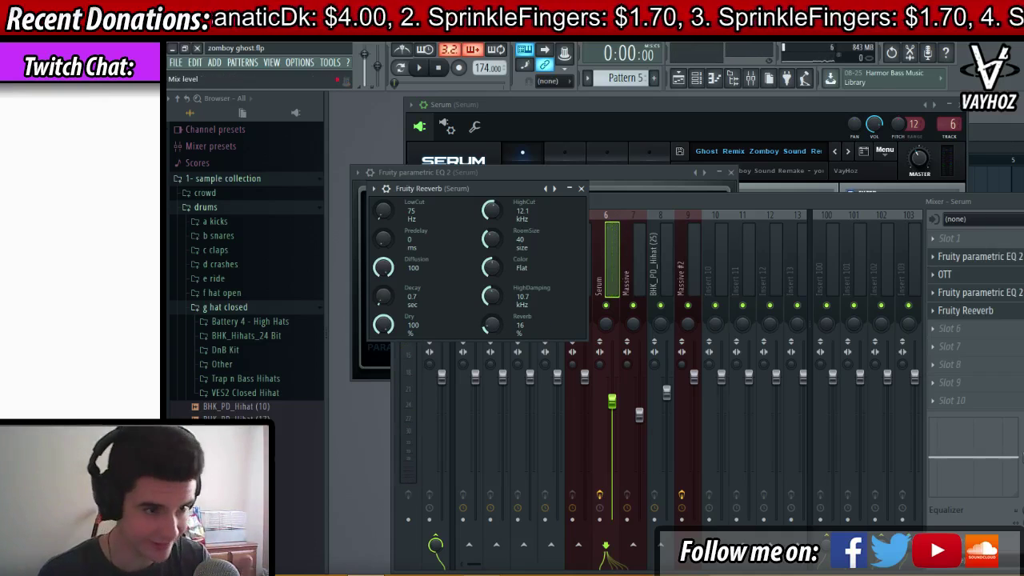
Step: Close all open windows and reopen the Ghost Remix Serum instance from the channel rack
key("F9")
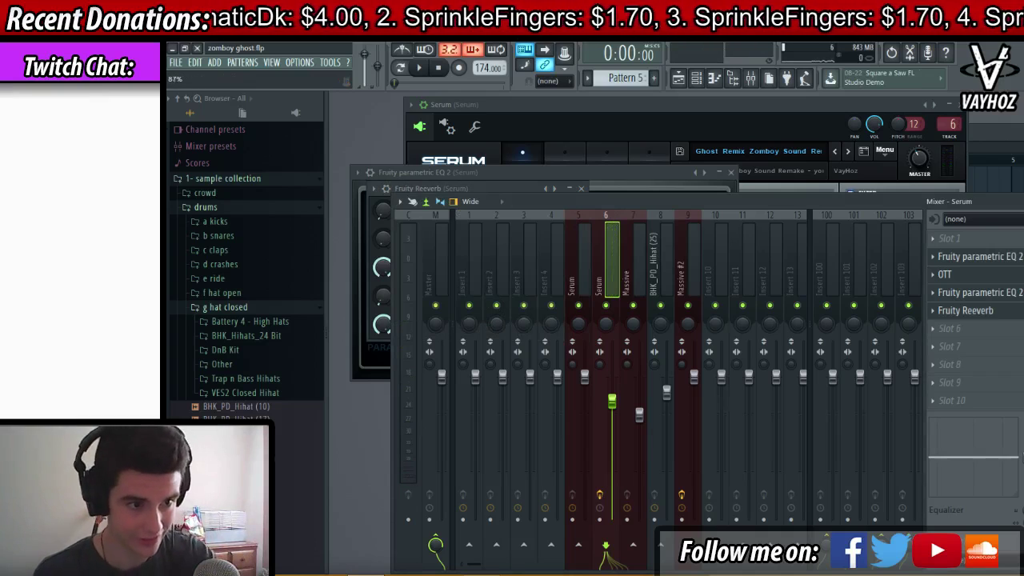
left_click_drag(850, 200, 718, 188)
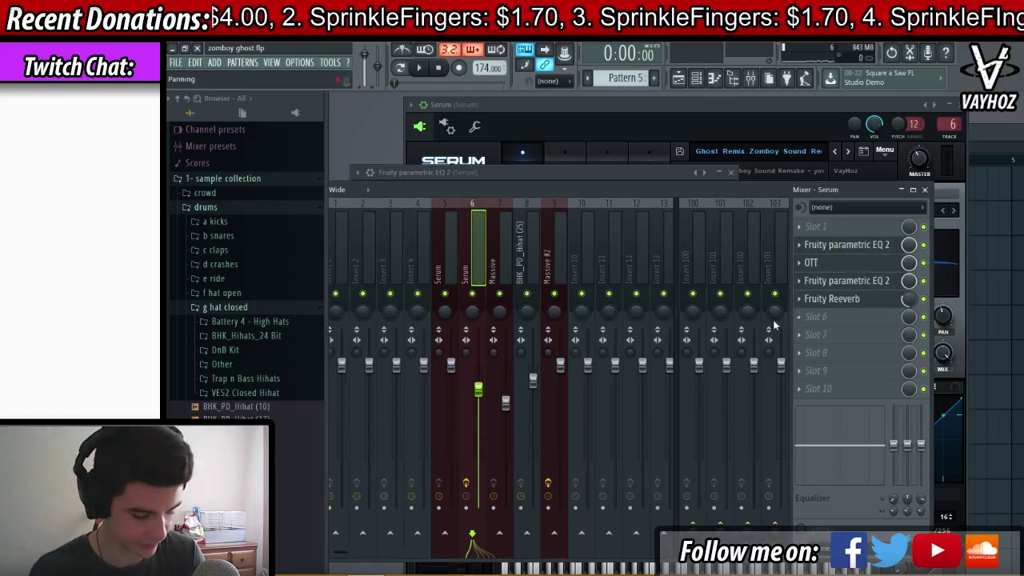
key("F12")
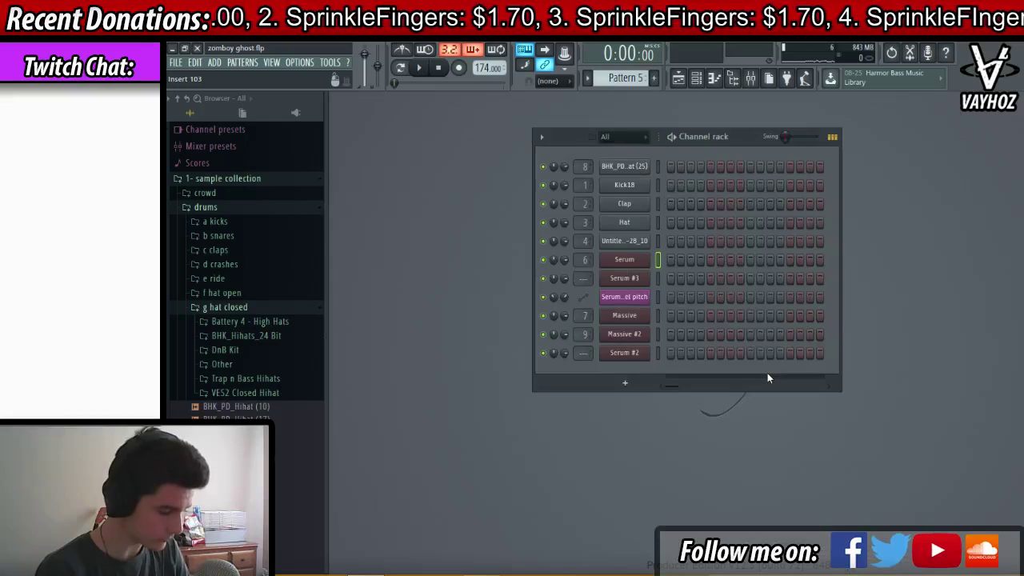
key("F6")
key("F6")
left_click(623, 263)
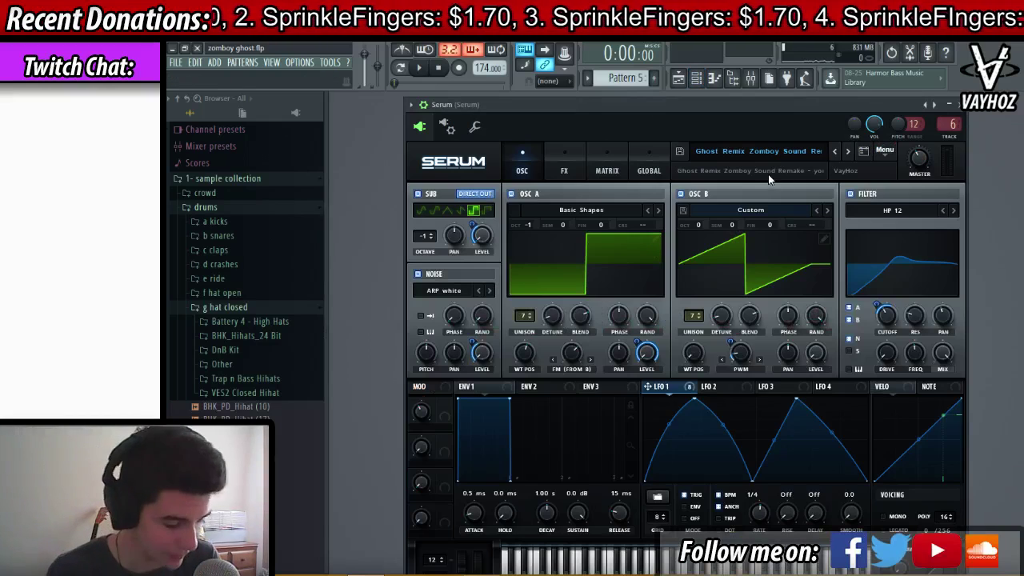